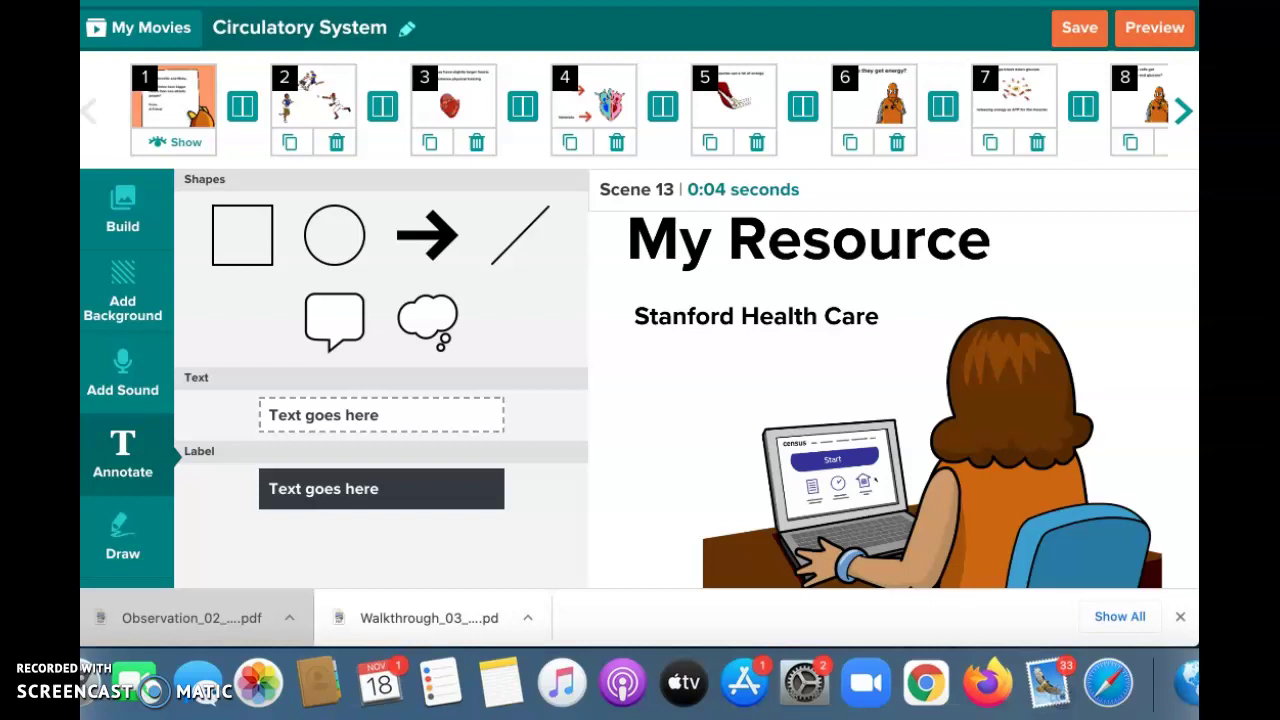
Show scene 1, the orange letter asking whether athletes have bigger hearts, in the editor.
click(170, 108)
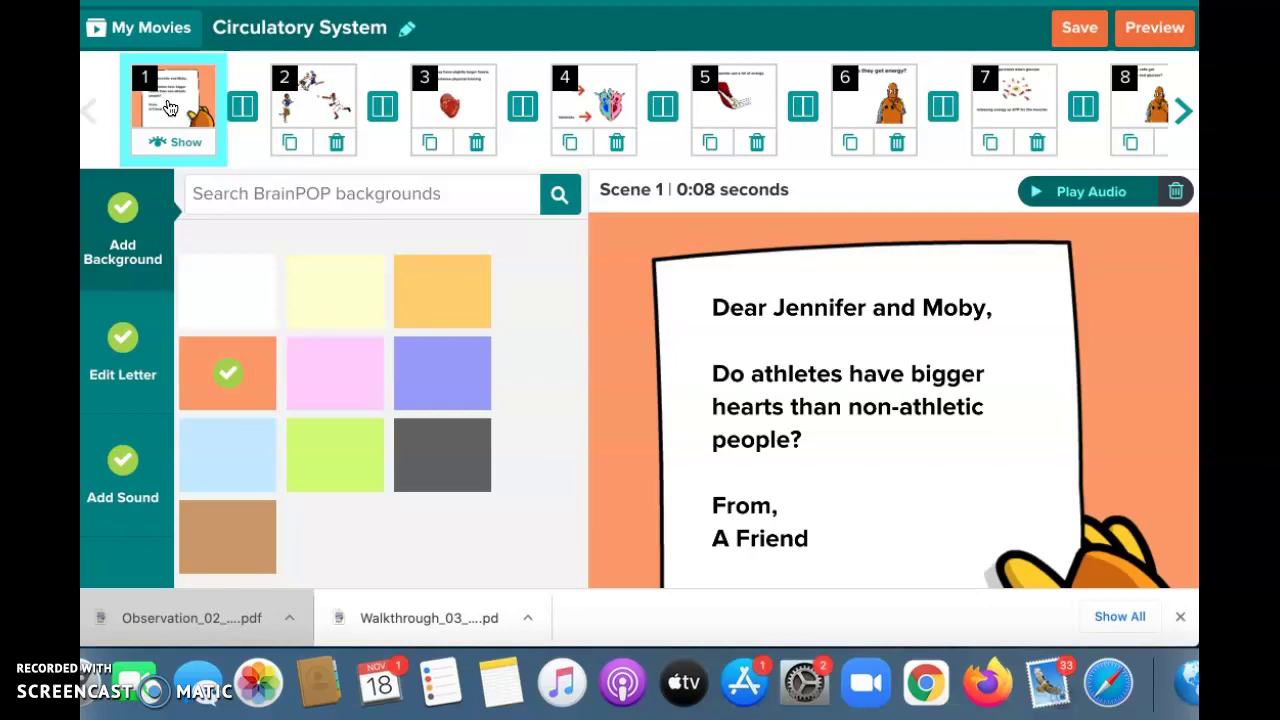
click(123, 345)
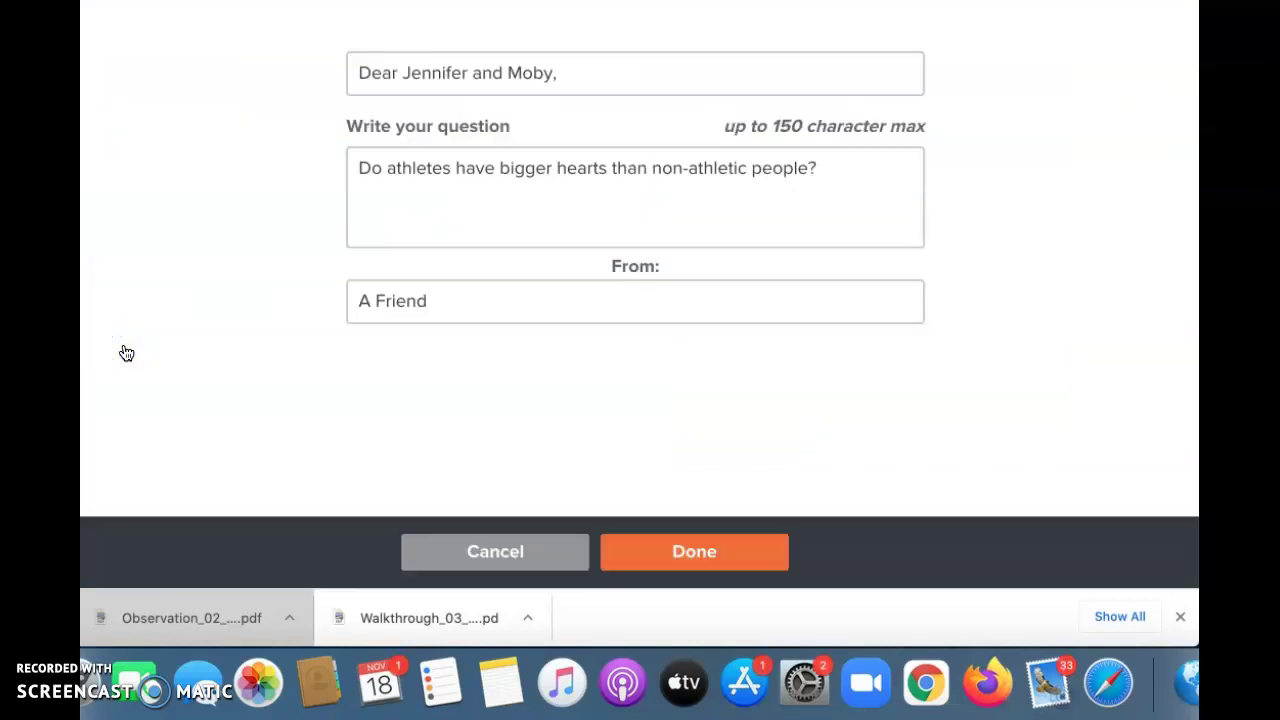
double_click(514, 170)
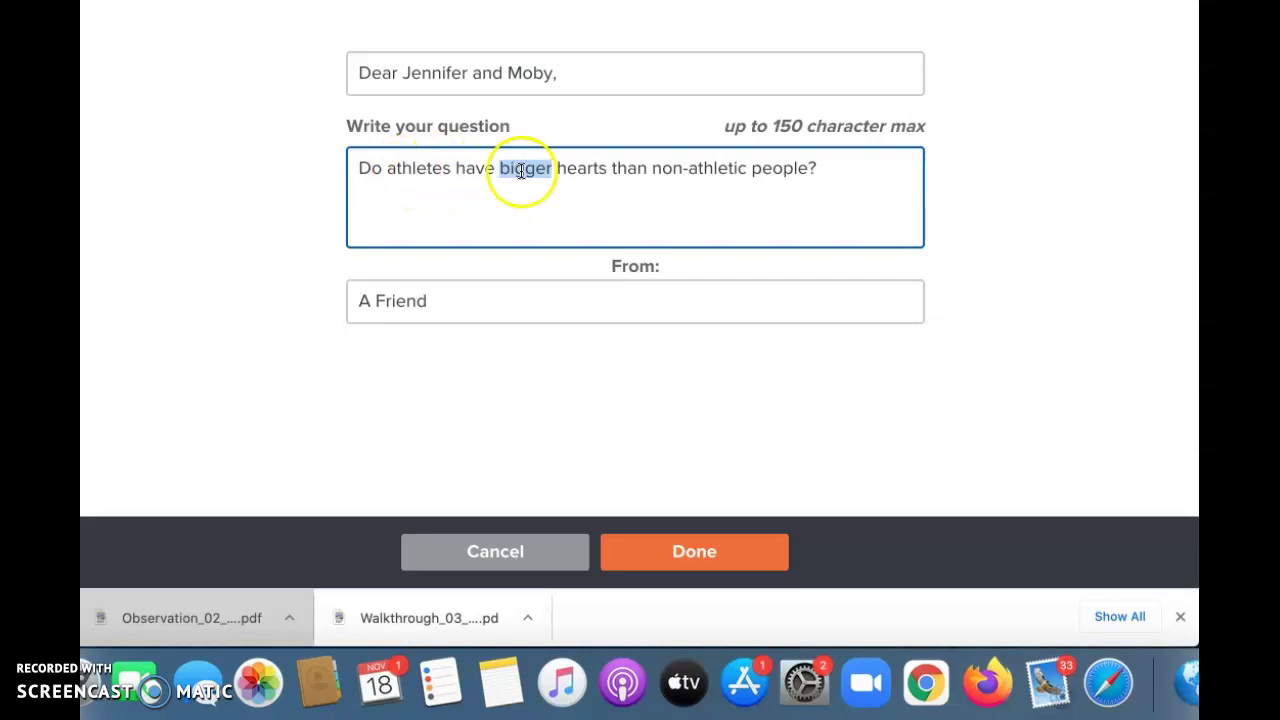
click(676, 553)
click(308, 110)
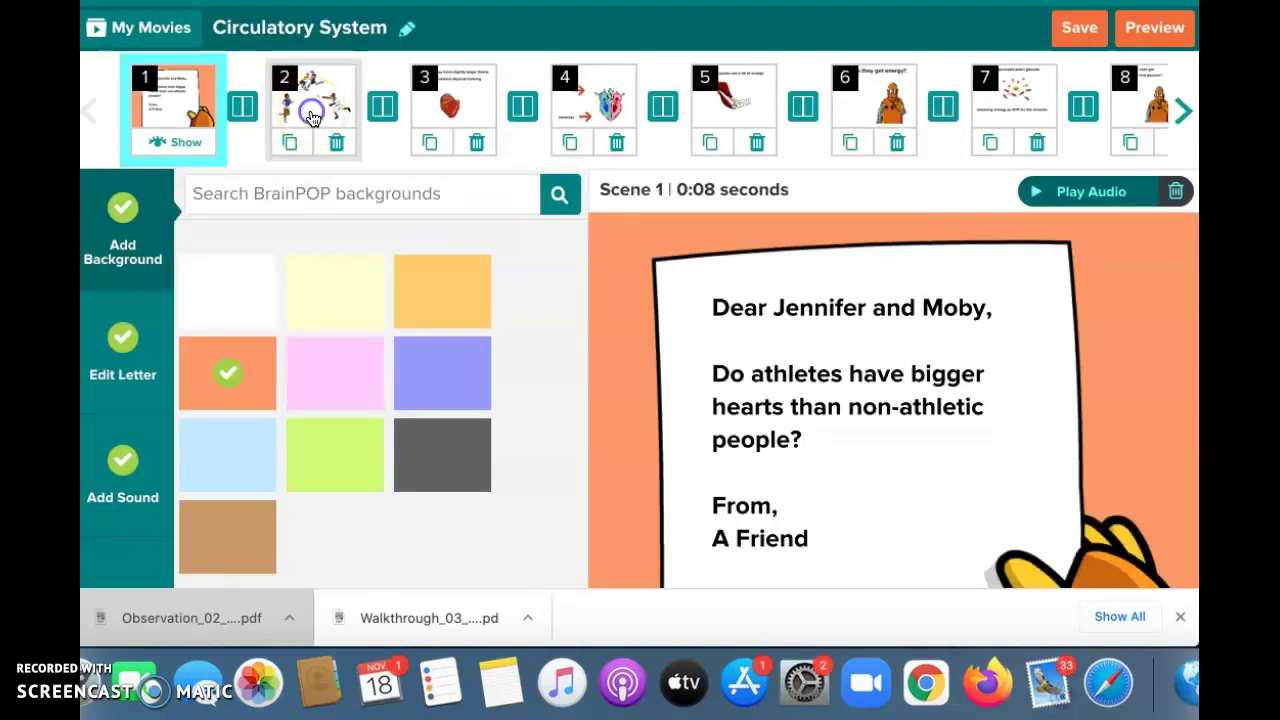
Replace the laptop search with 'athletes' and browse the image results.
drag(257, 197, 178, 194)
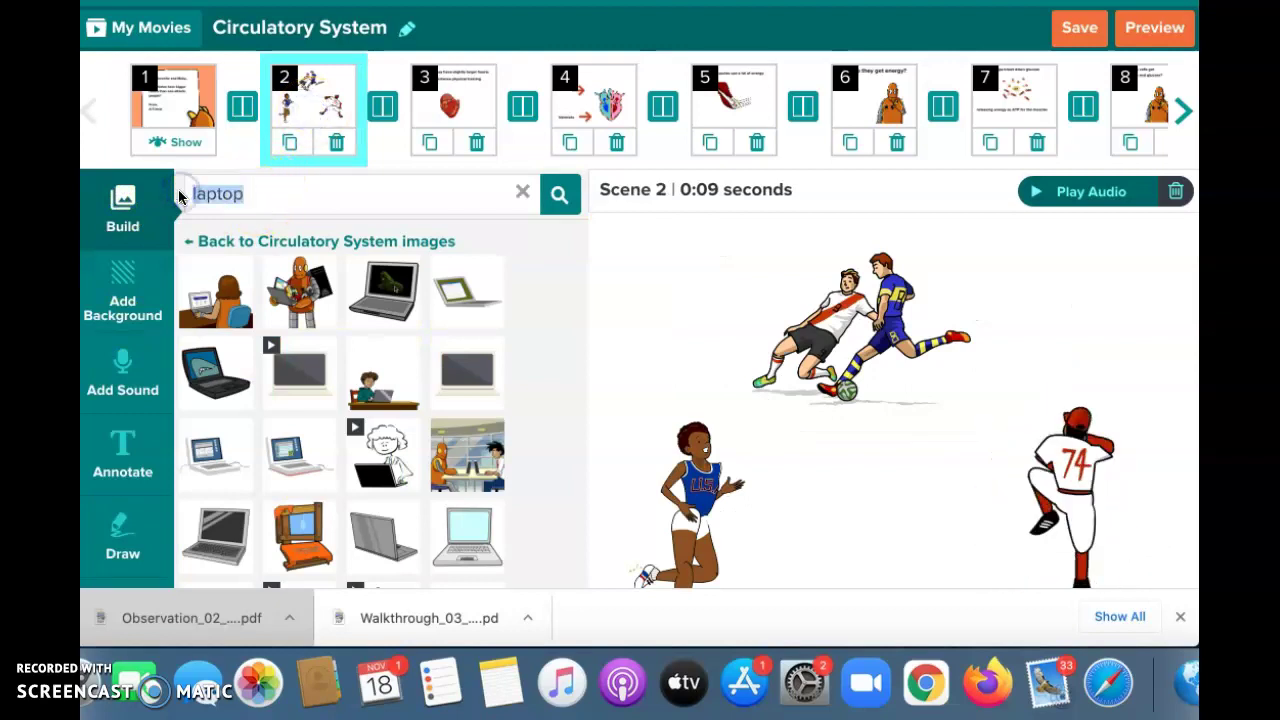
text(athlete)
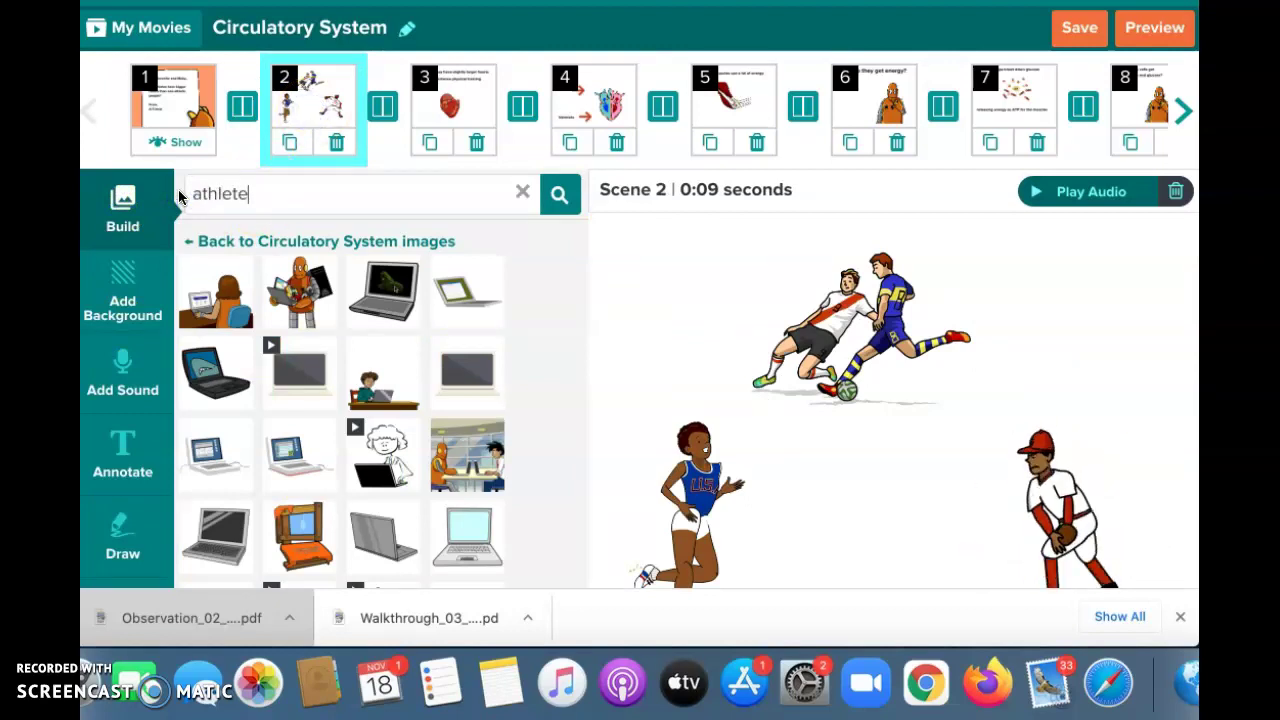
text(s)
key(Return)
click(212, 355)
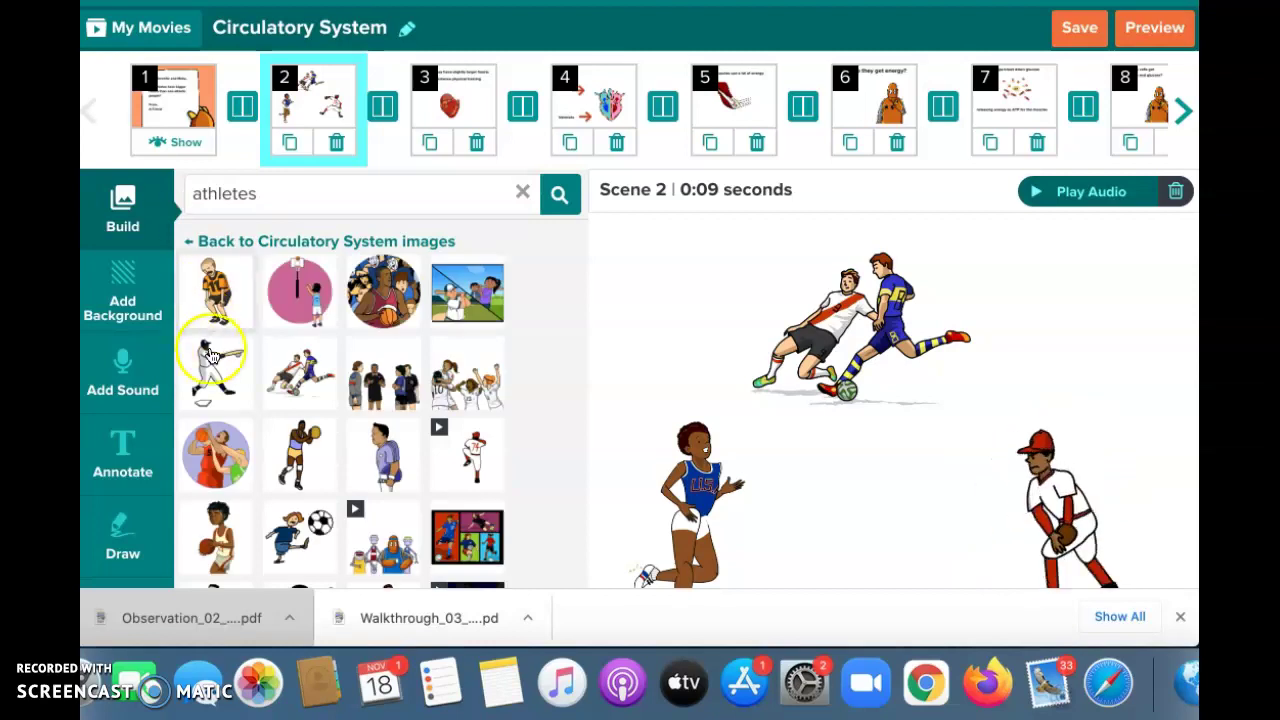
scroll(288, 382, down, 1)
scroll(290, 385, up, 1)
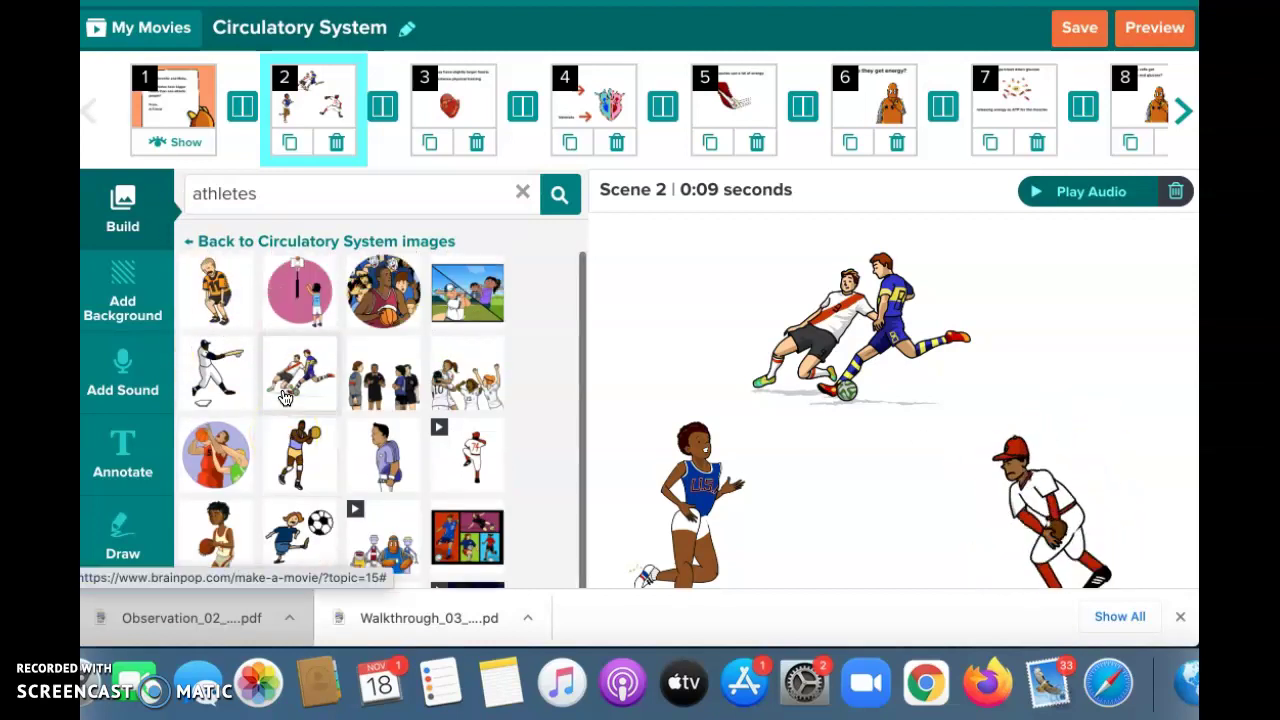
scroll(285, 397, down, 1)
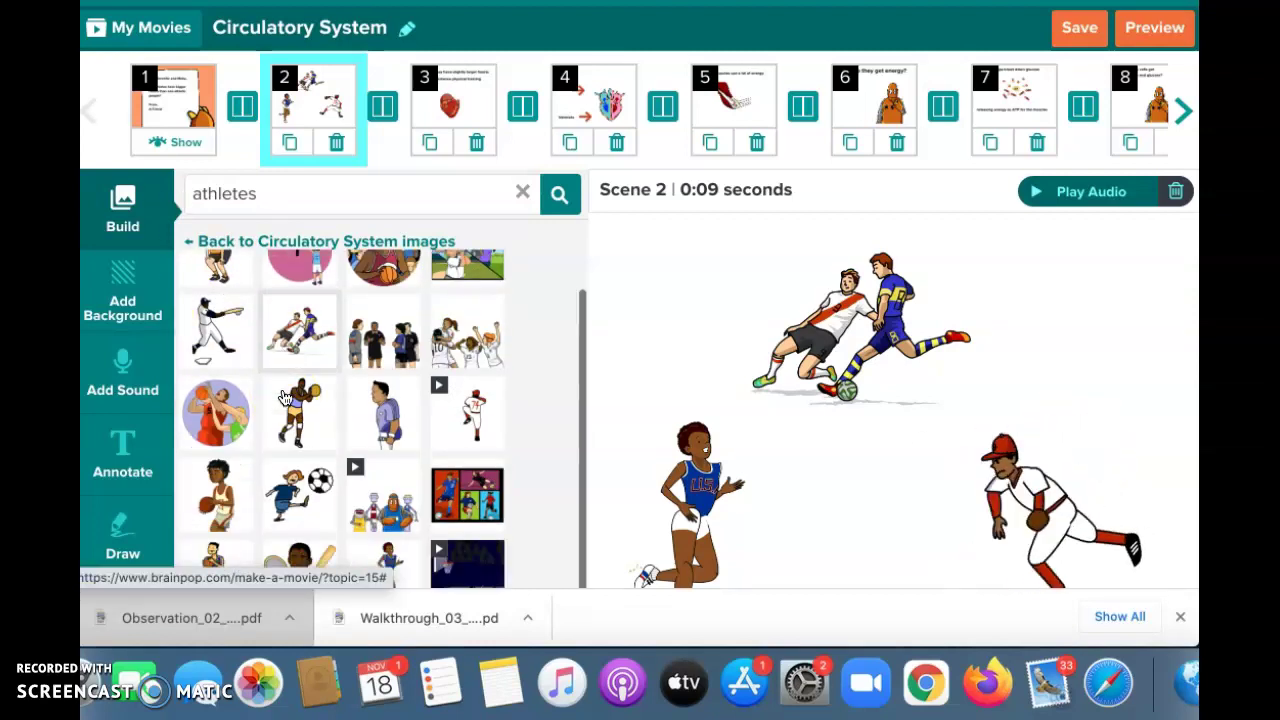
scroll(285, 397, down, 3)
click(297, 391)
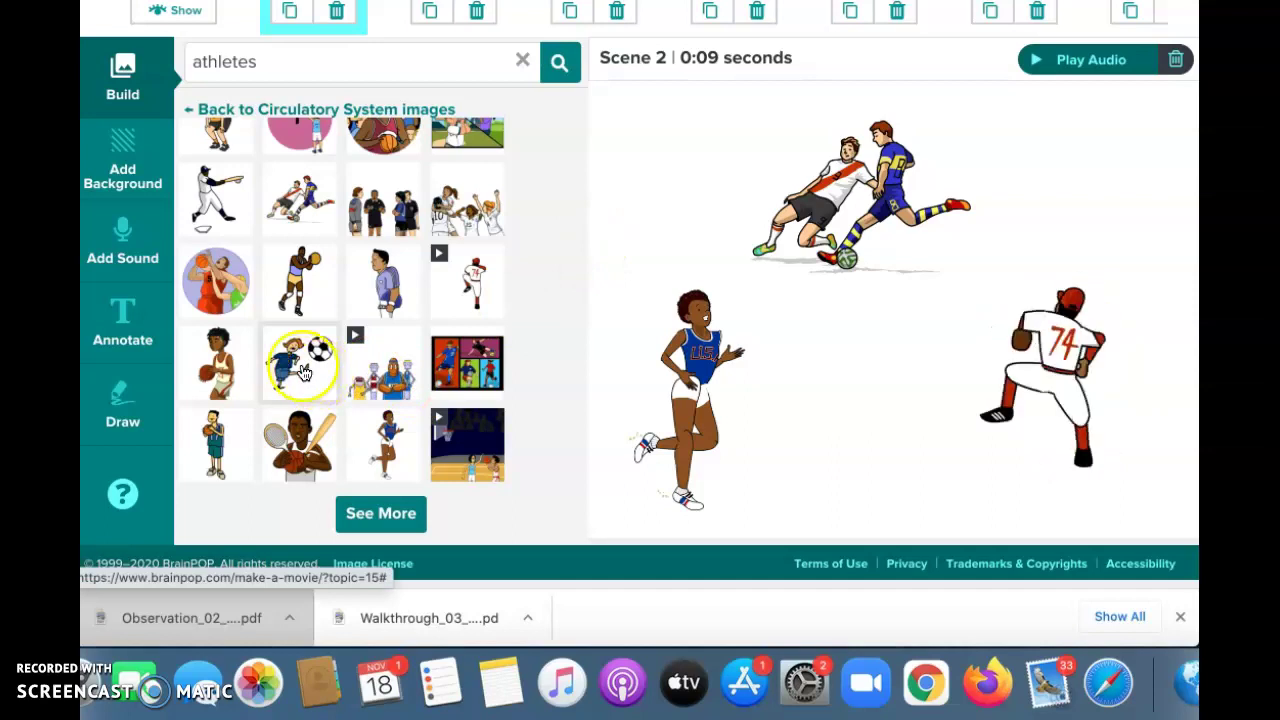
Add a shrunken basketball player and a celebrating soccer team at top-left, shifting the soccer players right.
drag(216, 362, 865, 398)
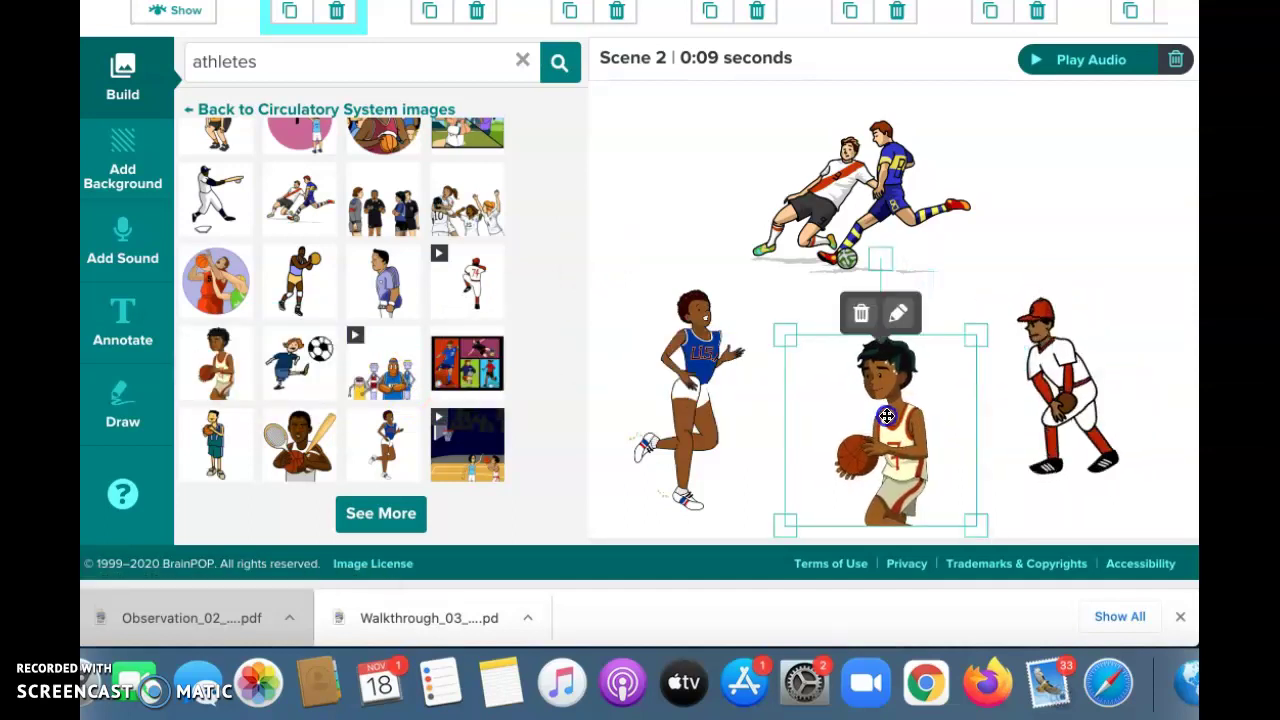
drag(968, 328, 904, 387)
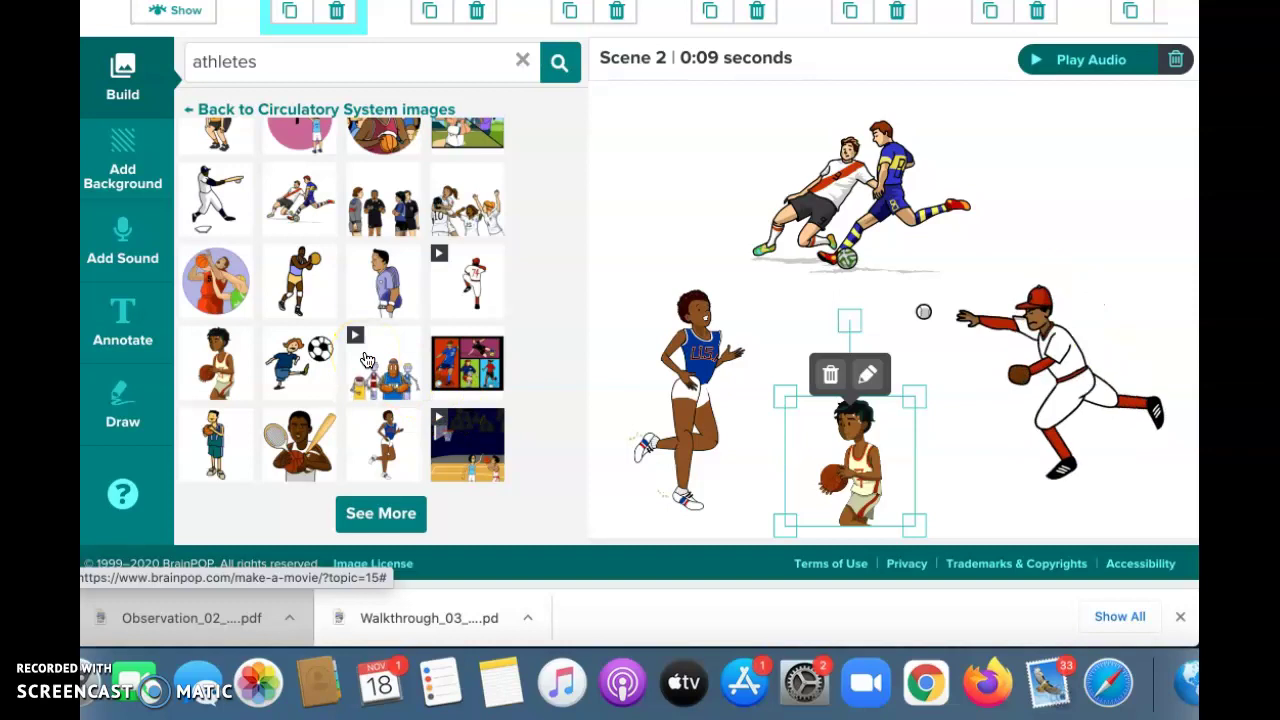
drag(467, 205, 660, 152)
drag(862, 192, 956, 185)
drag(715, 240, 712, 198)
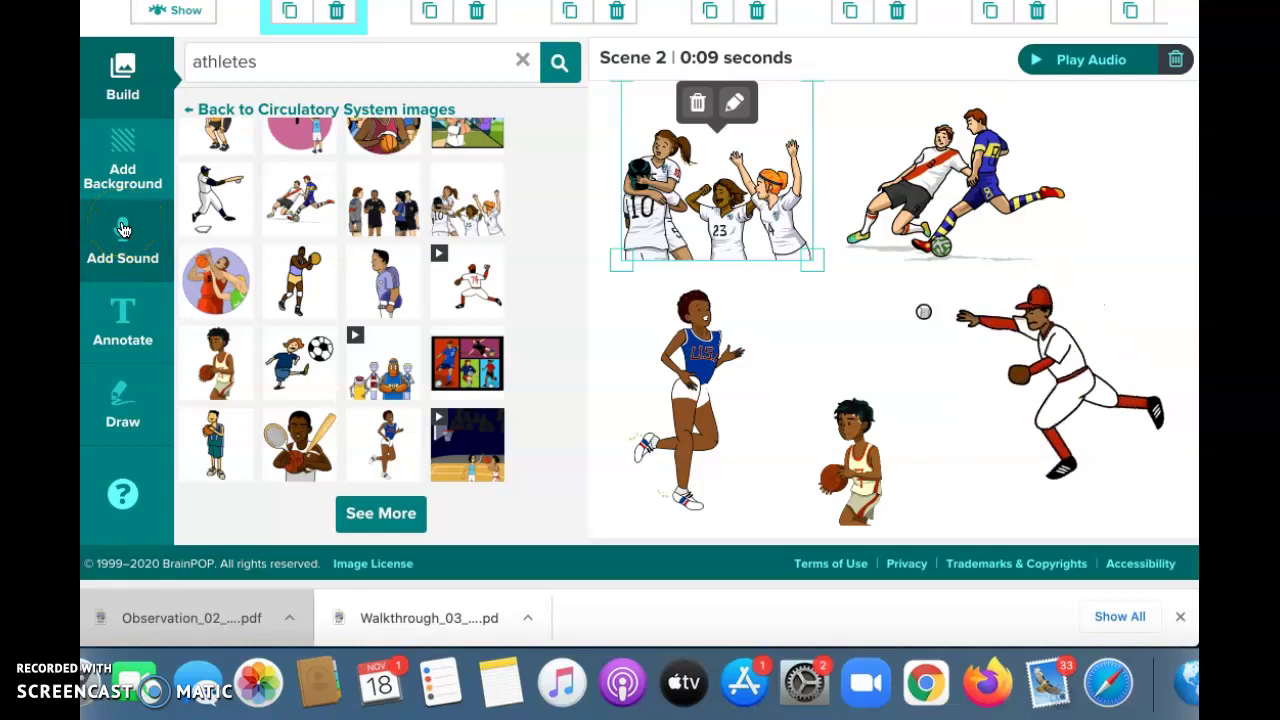
Record a 13-second voice narration for scene 2 and save it.
click(122, 228)
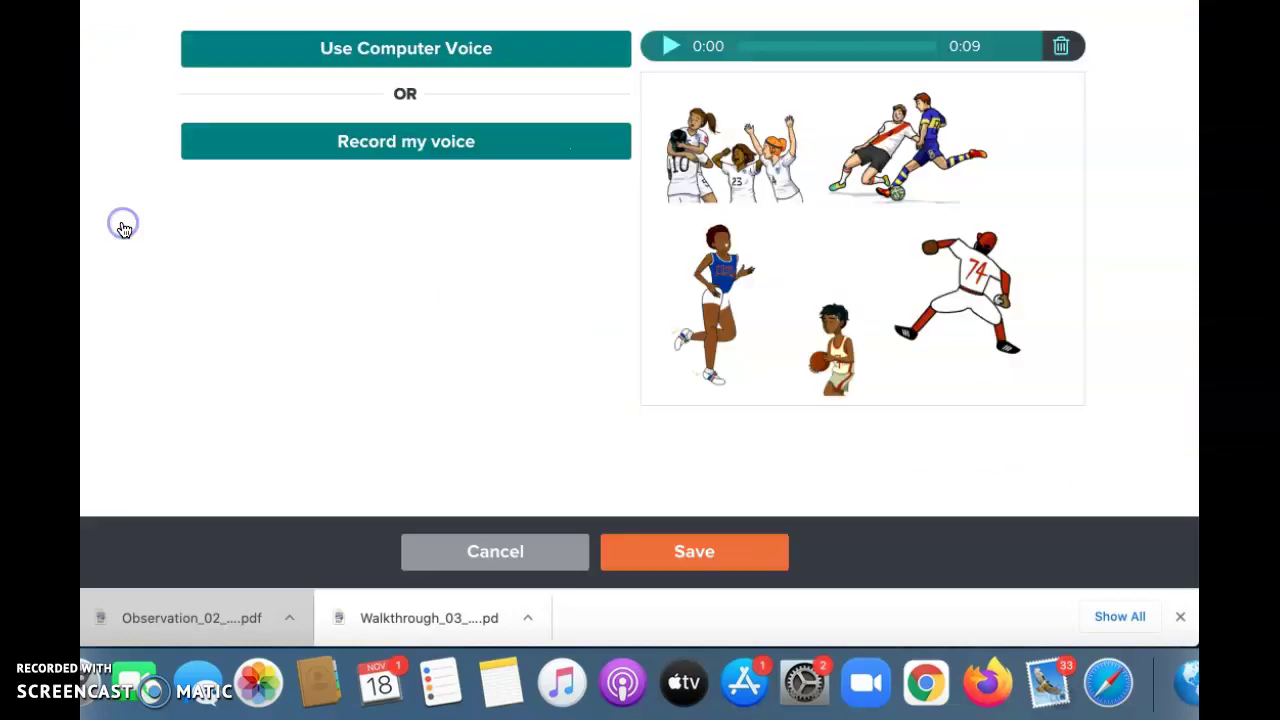
click(347, 178)
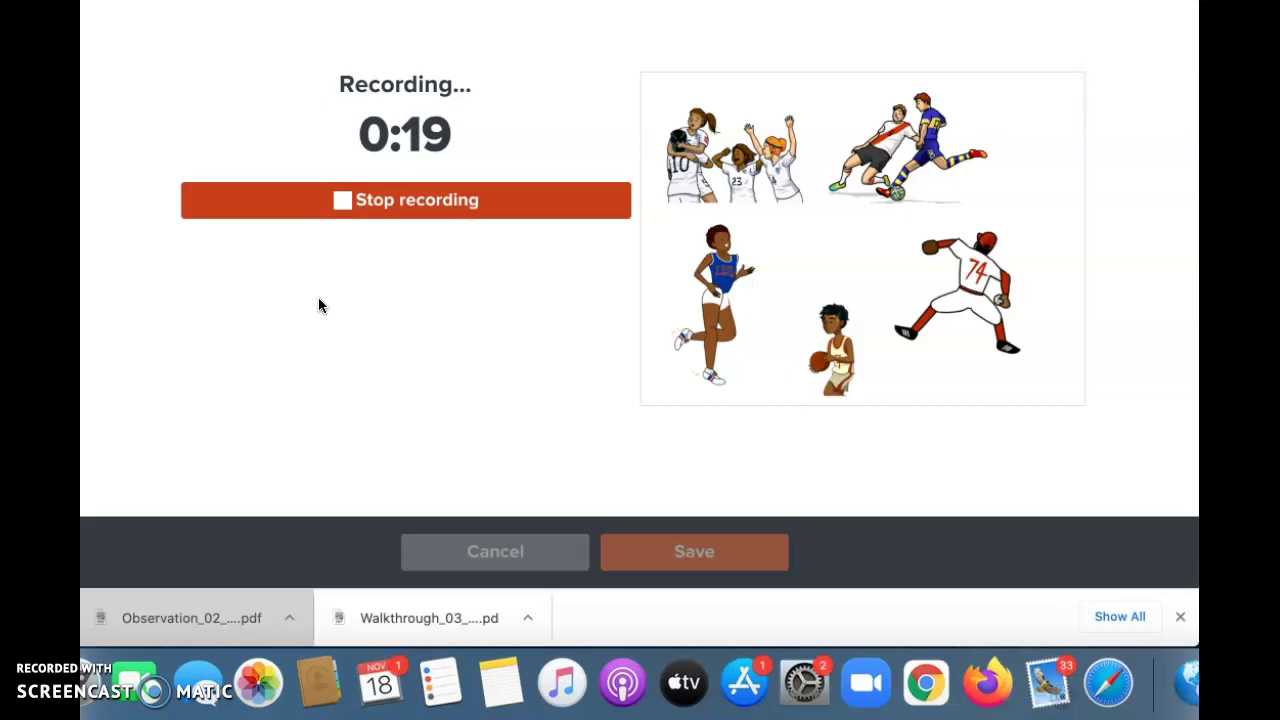
click(381, 206)
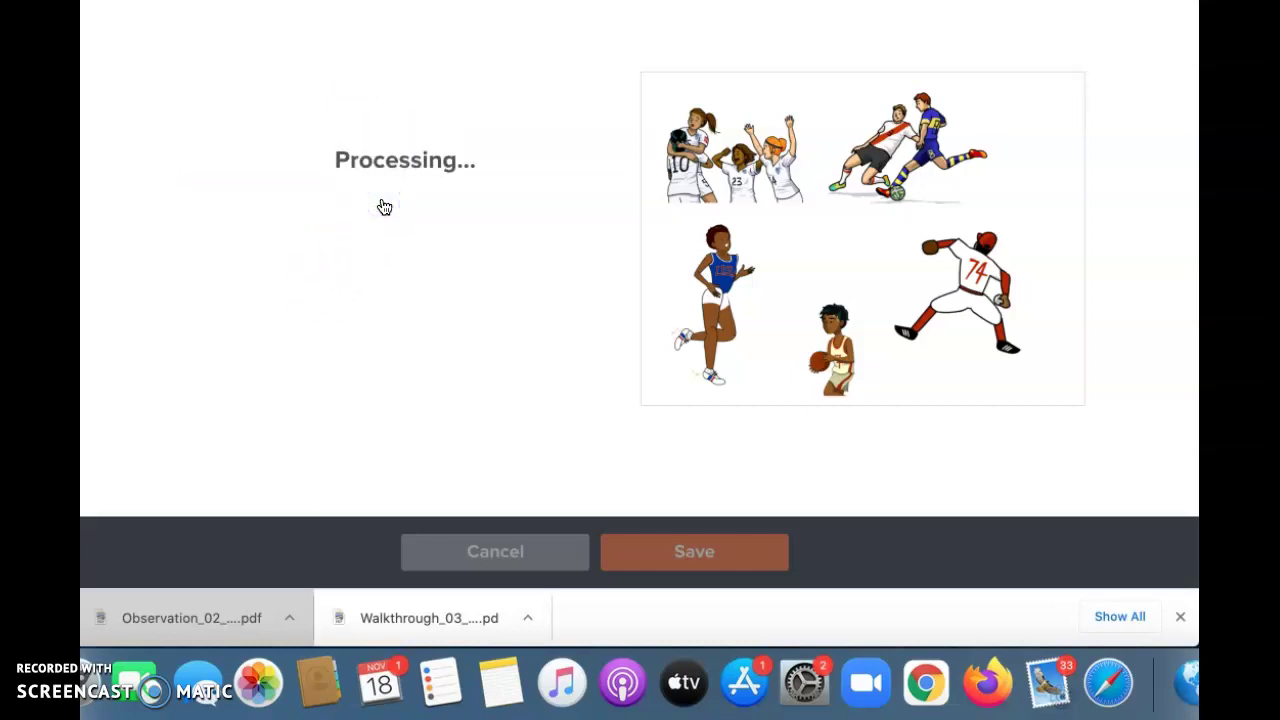
click(522, 375)
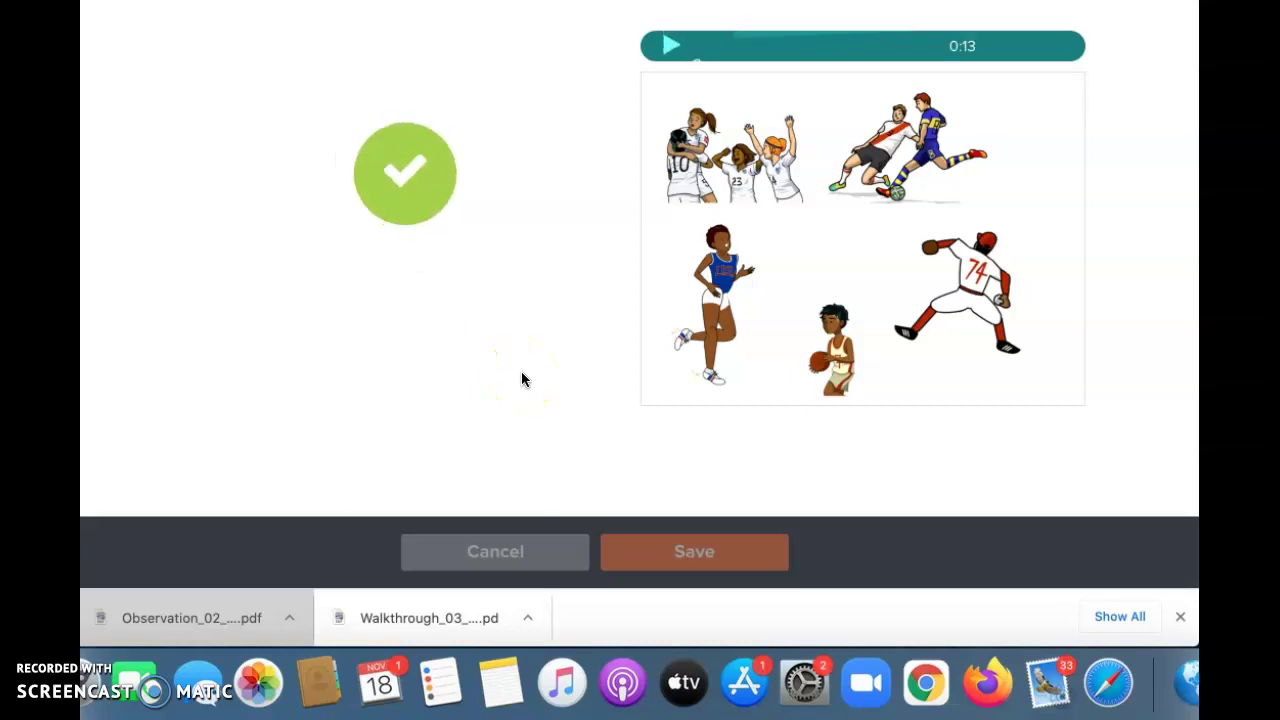
click(525, 318)
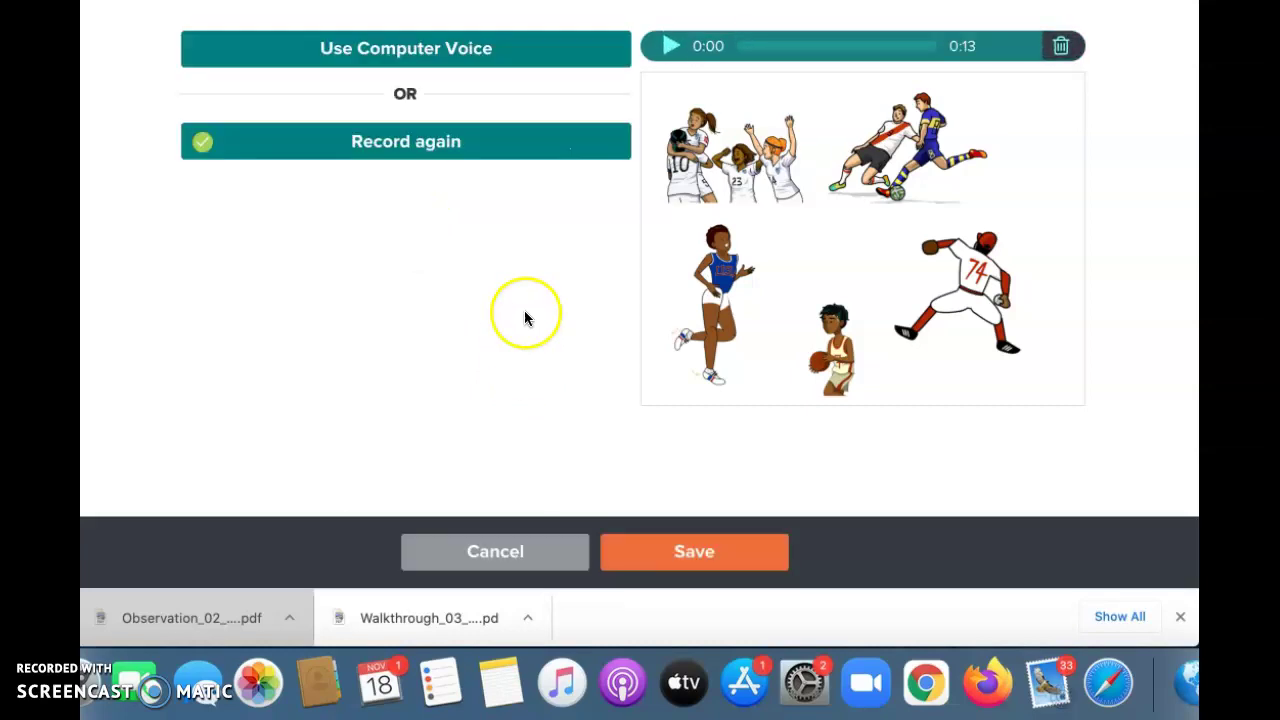
click(660, 555)
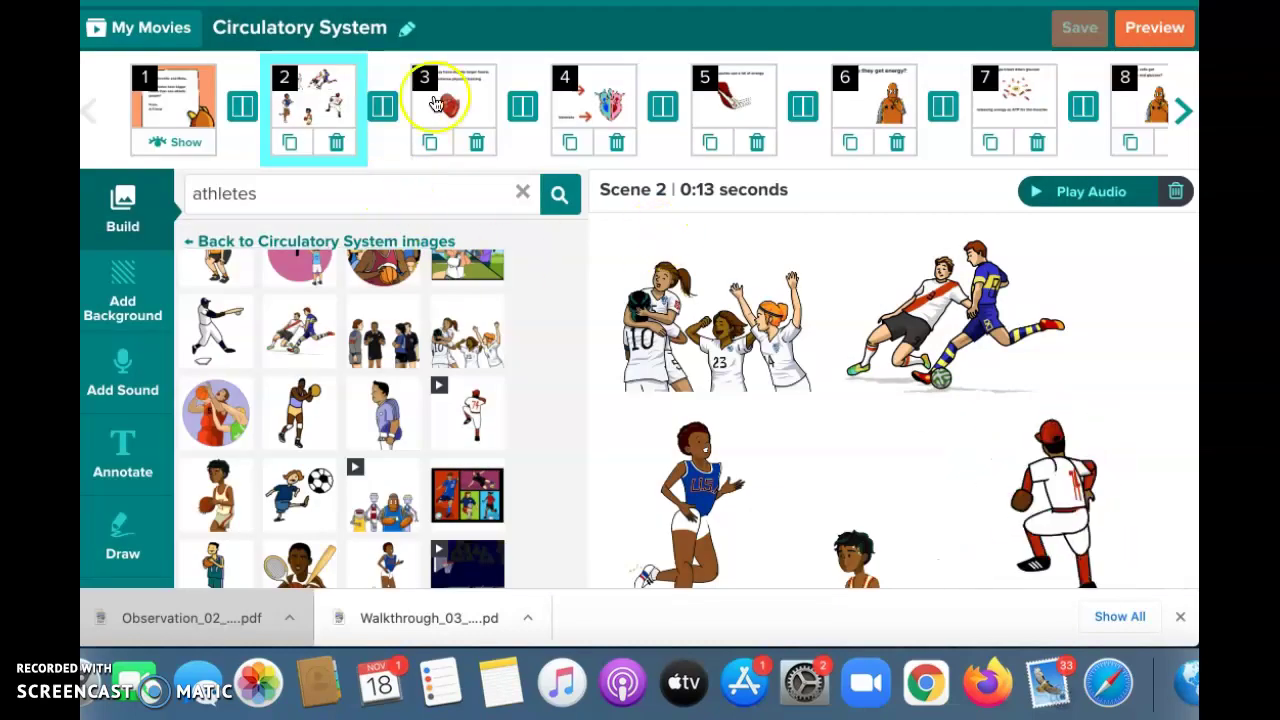
Switch to scene 3, select its larger-hearts caption, and show the Annotate shape and text options.
click(463, 118)
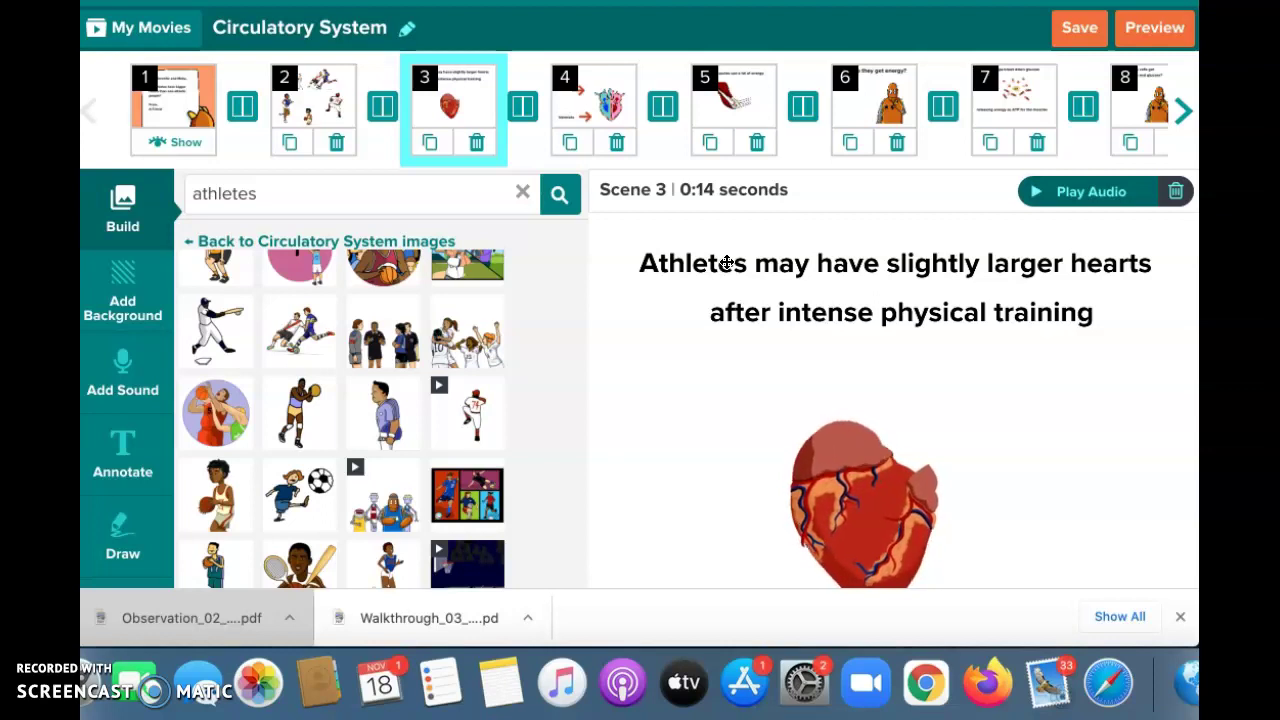
click(727, 262)
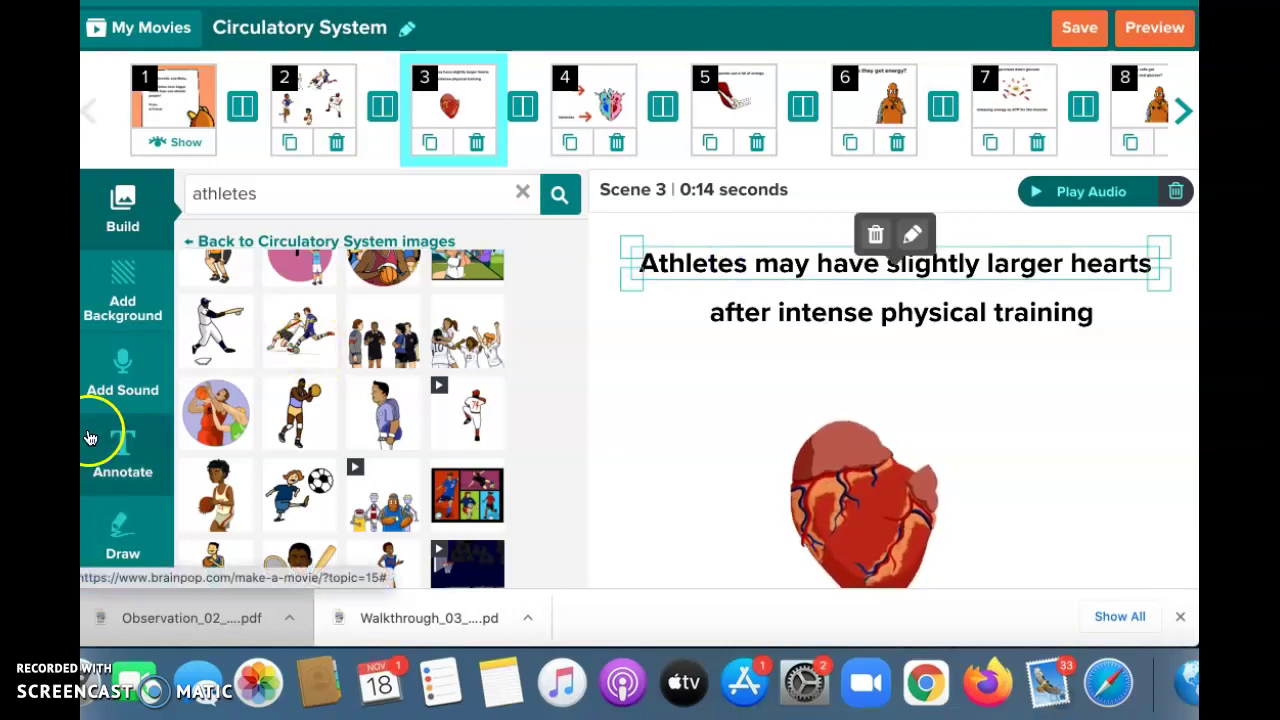
click(121, 445)
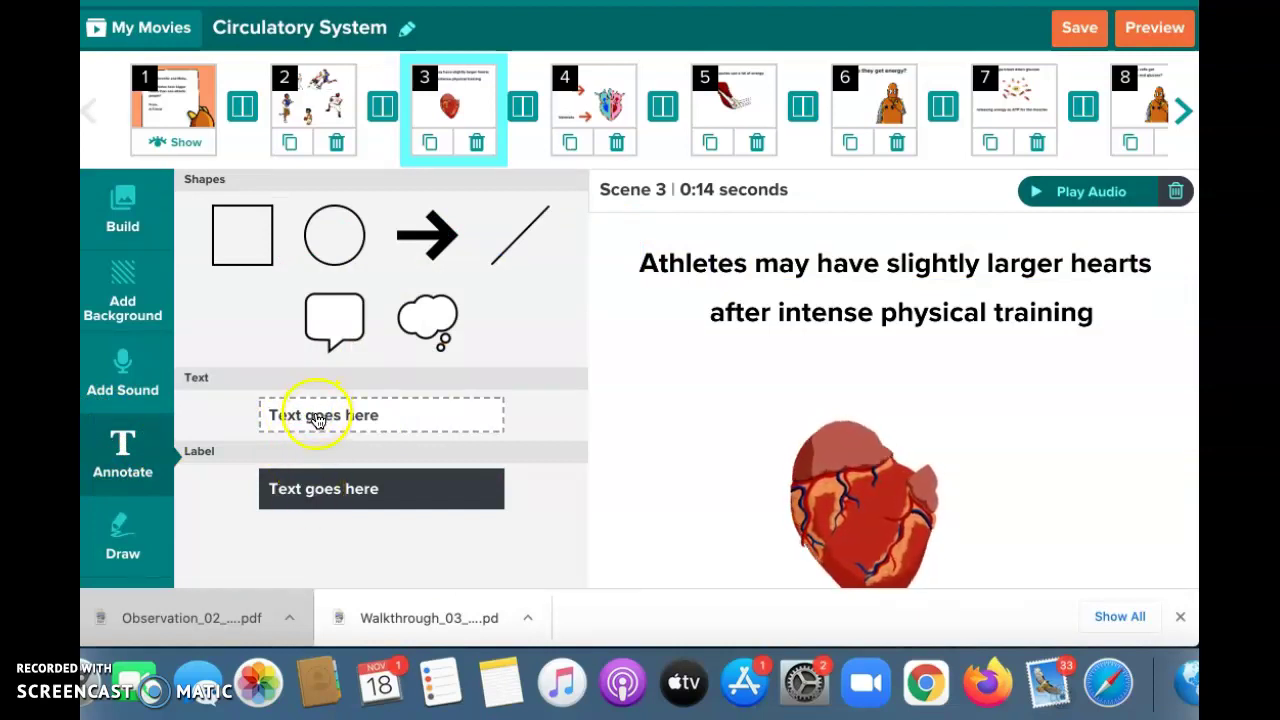
Move scene 3's heart image up and left, discarding a trial empty text box.
click(316, 416)
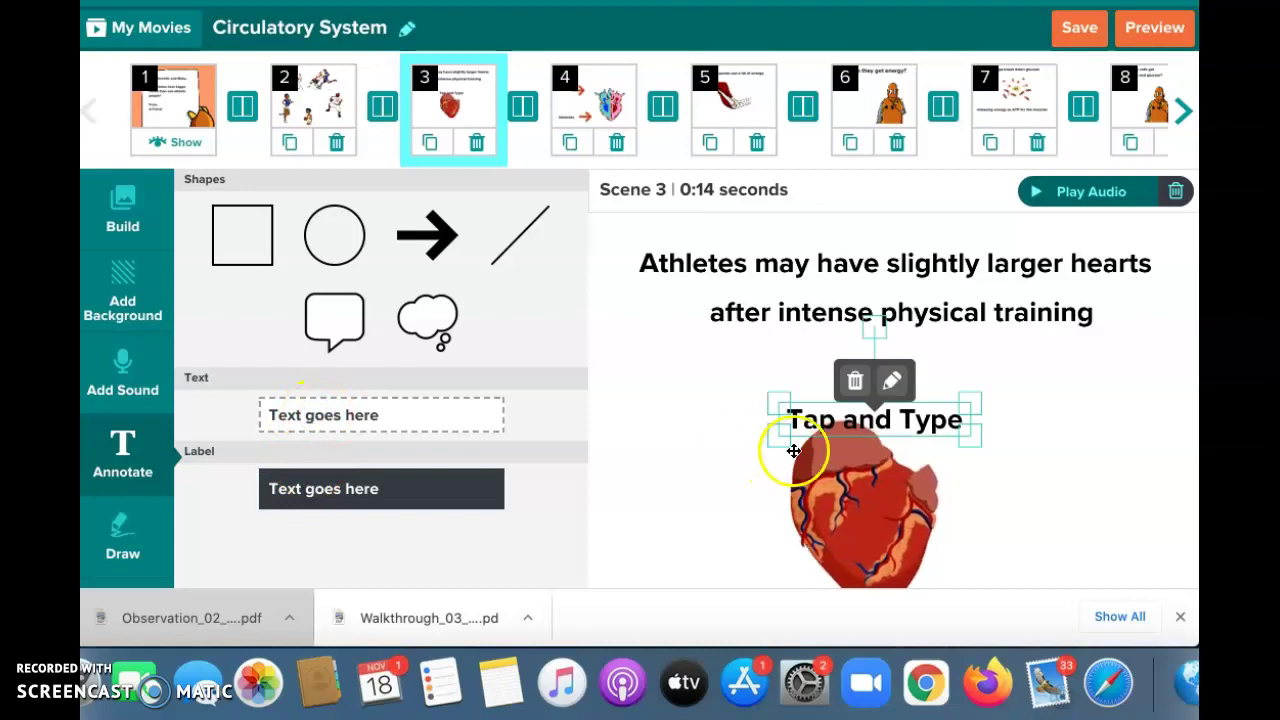
click(830, 420)
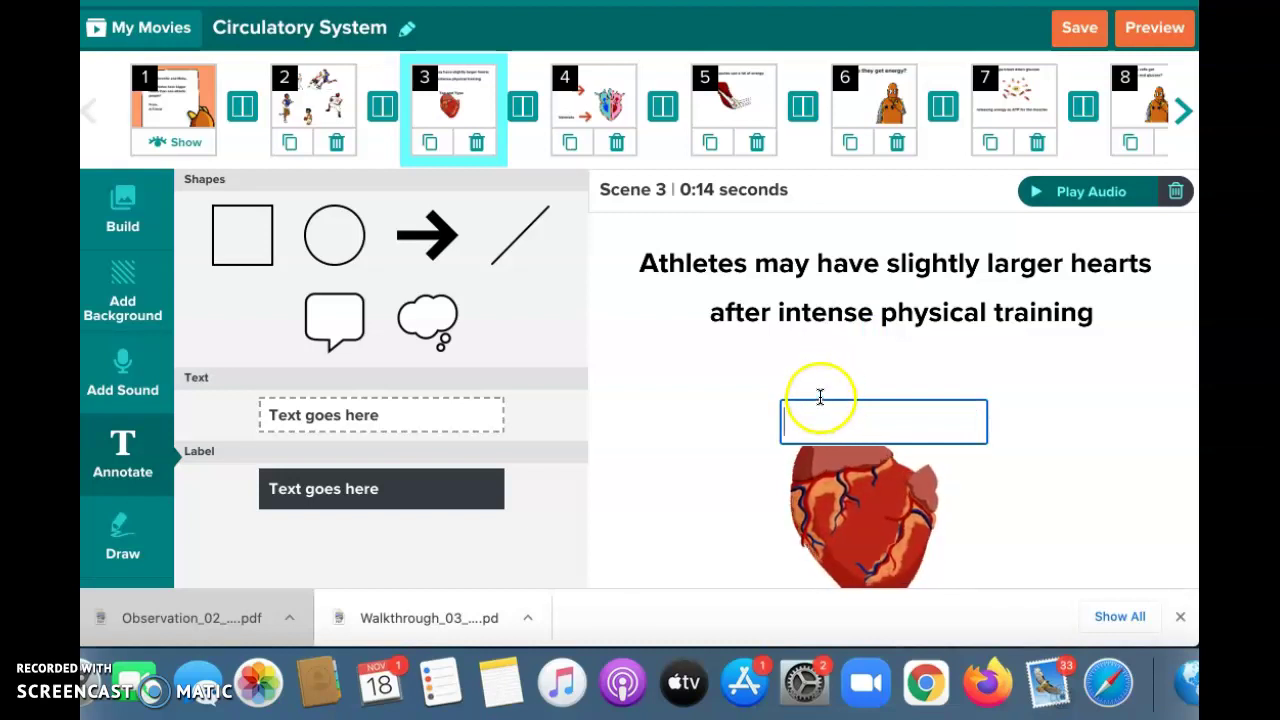
drag(820, 397, 763, 374)
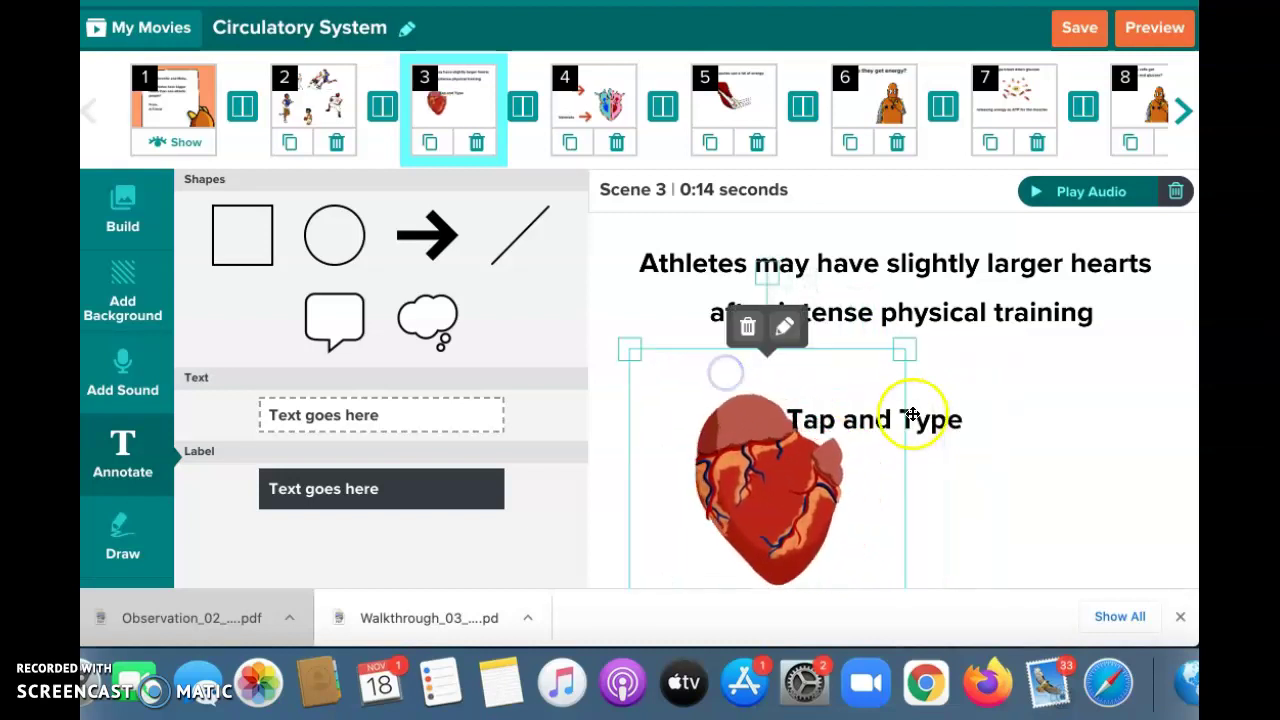
drag(943, 423, 1053, 408)
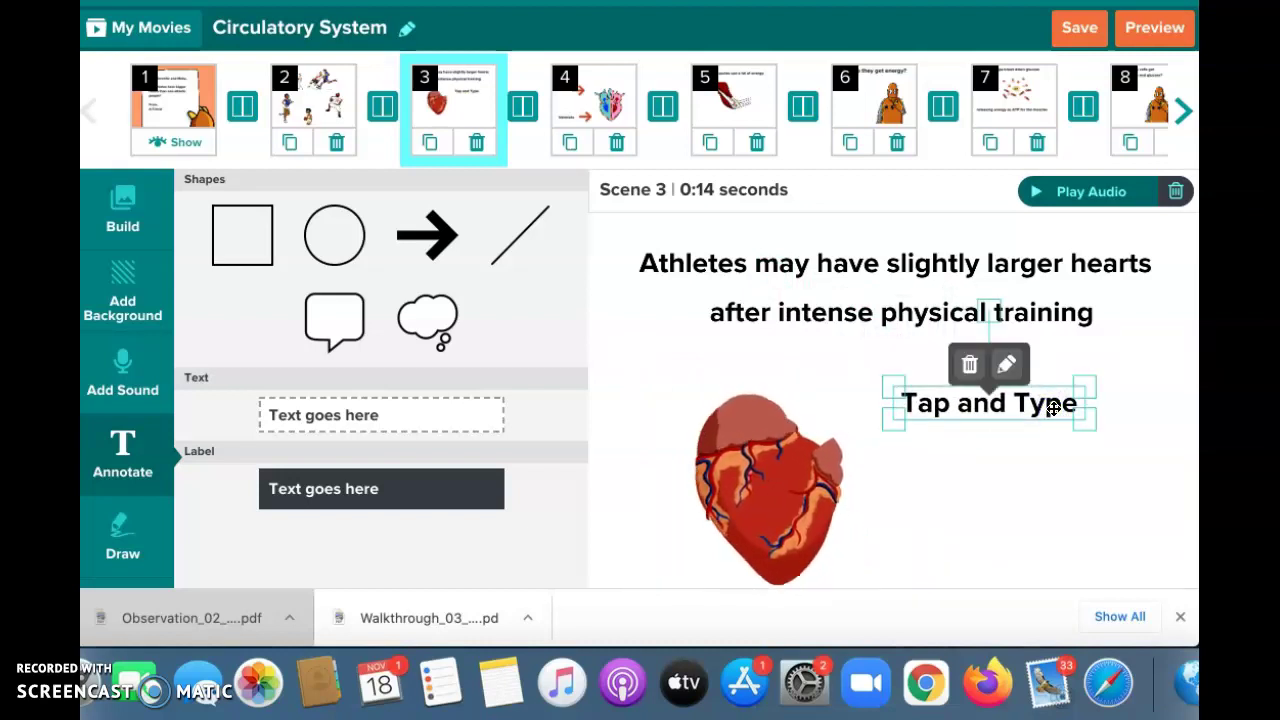
key(Delete)
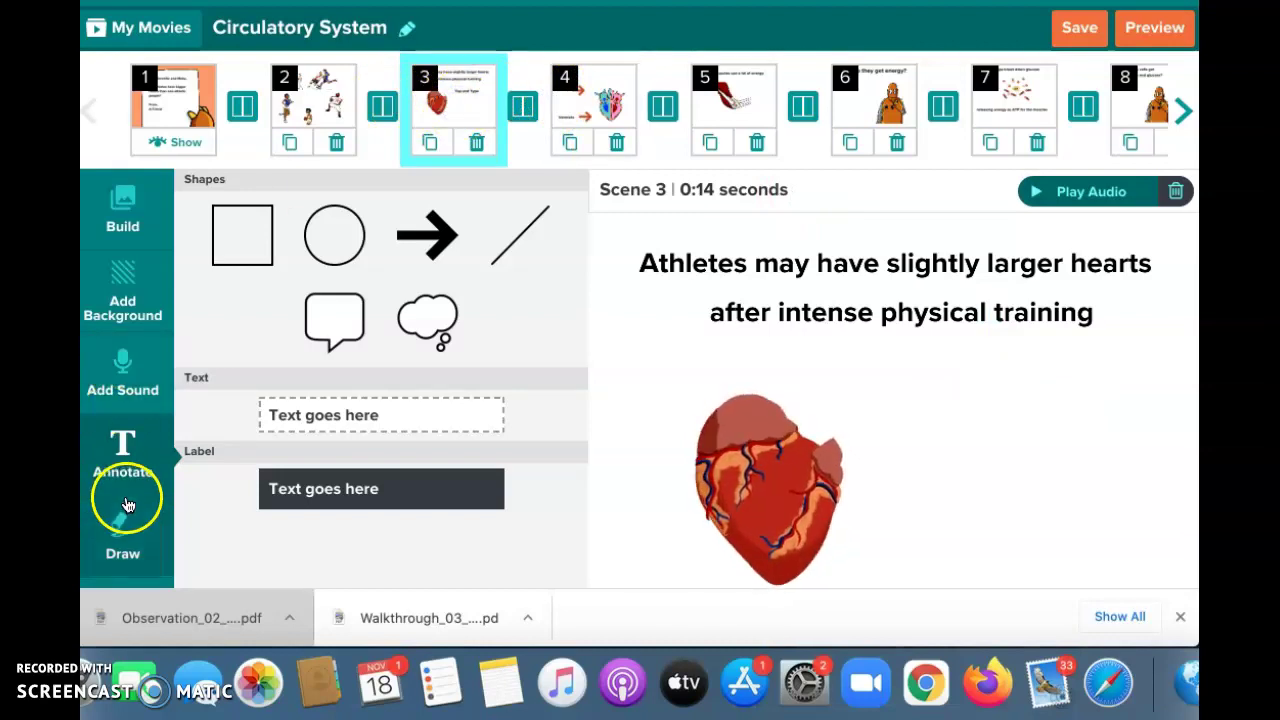
click(121, 368)
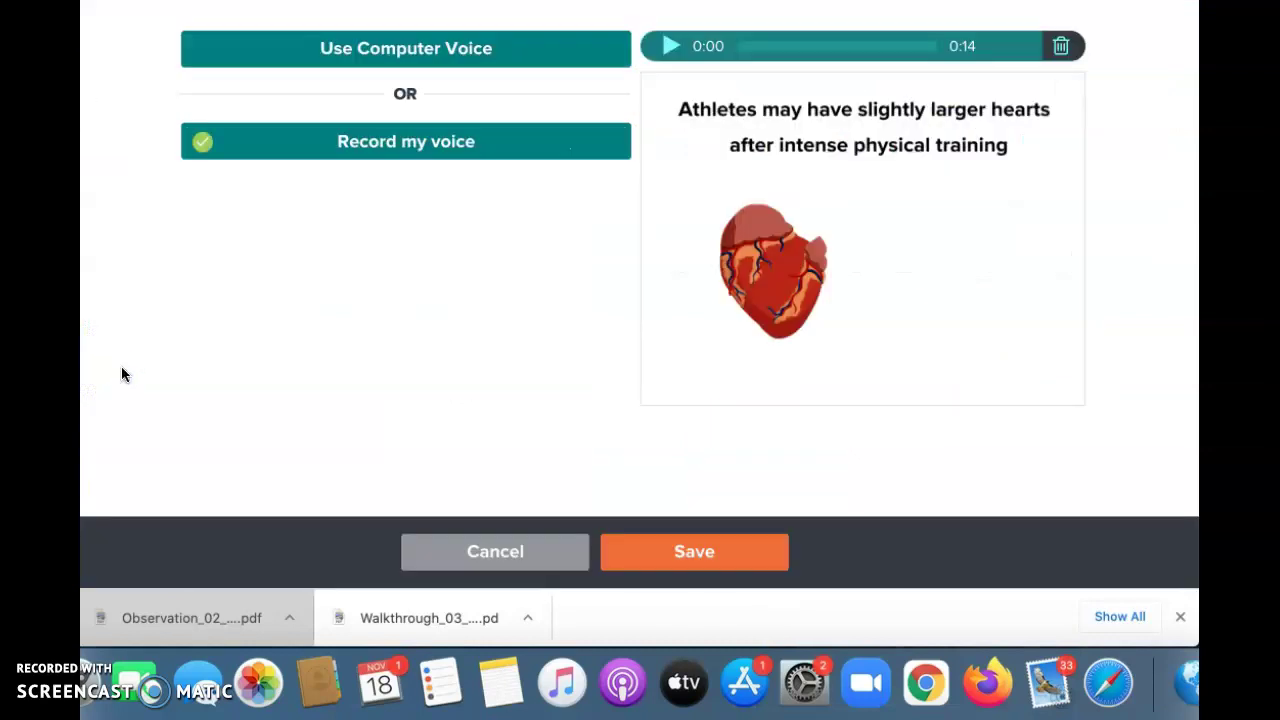
click(707, 553)
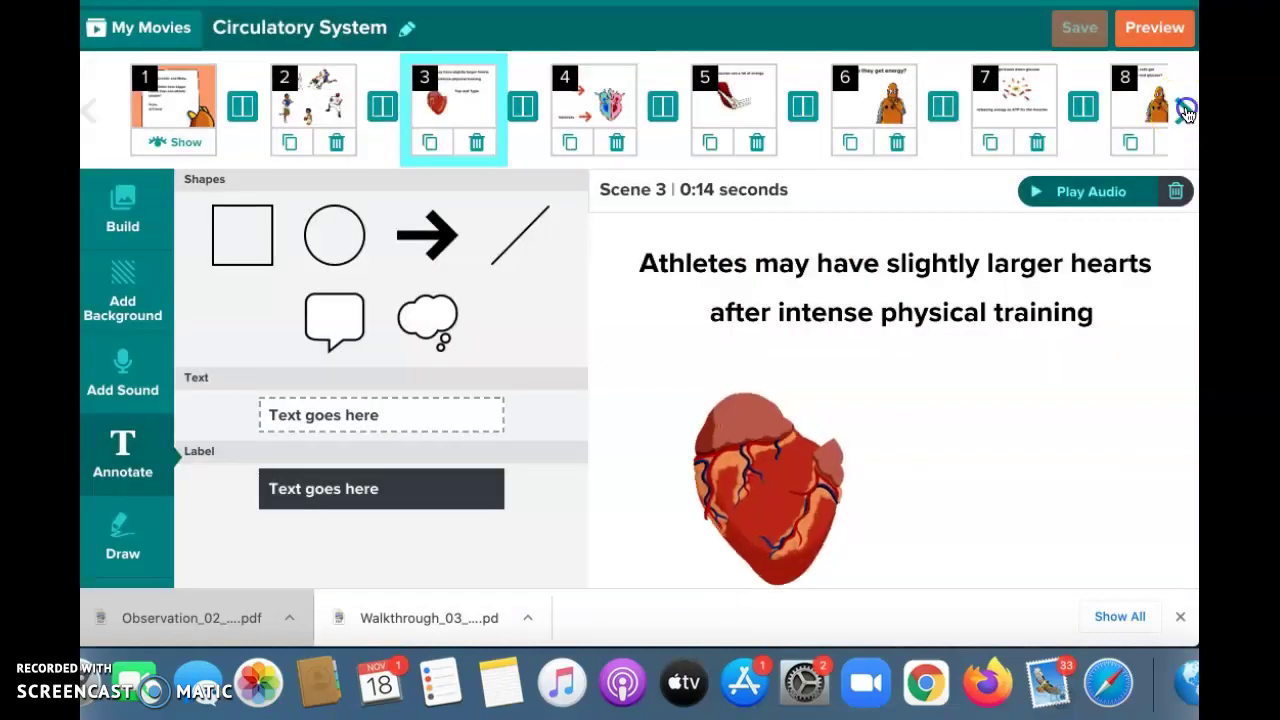
Move the basketball scene after the heart scene, then open scene 6 for editing.
click(1186, 112)
click(1186, 112)
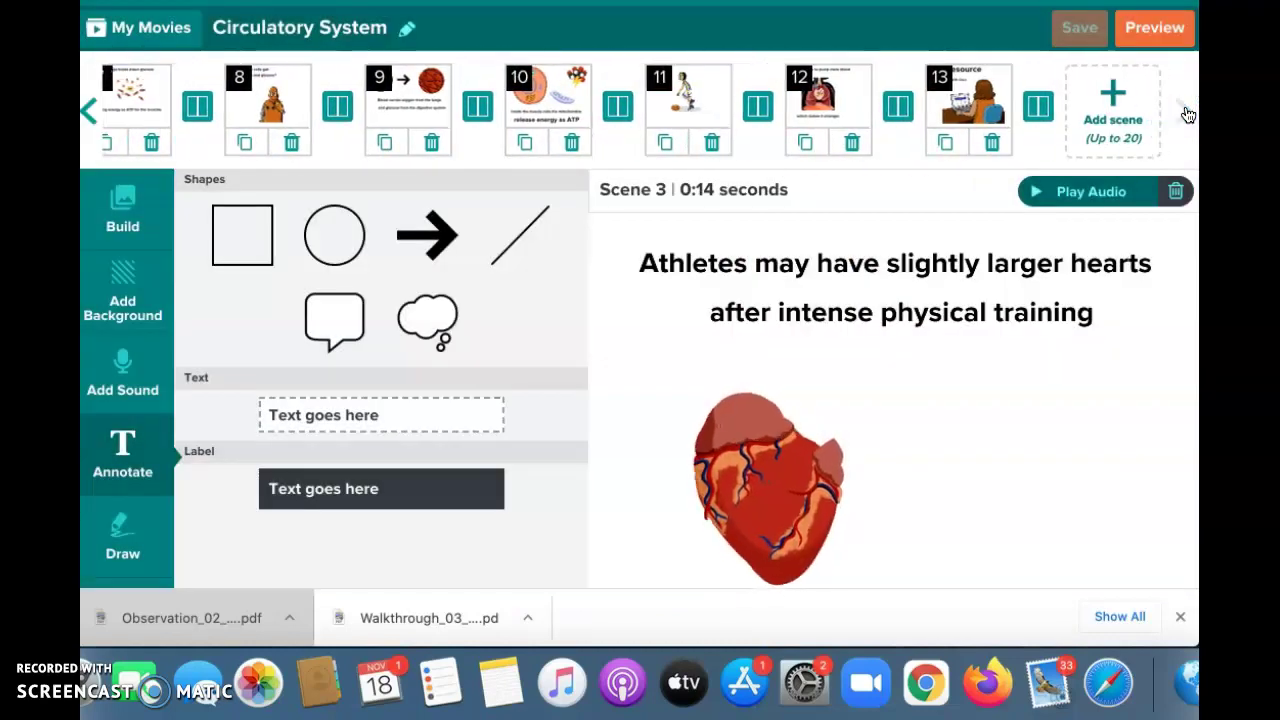
click(1110, 106)
click(548, 85)
drag(548, 85, 932, 97)
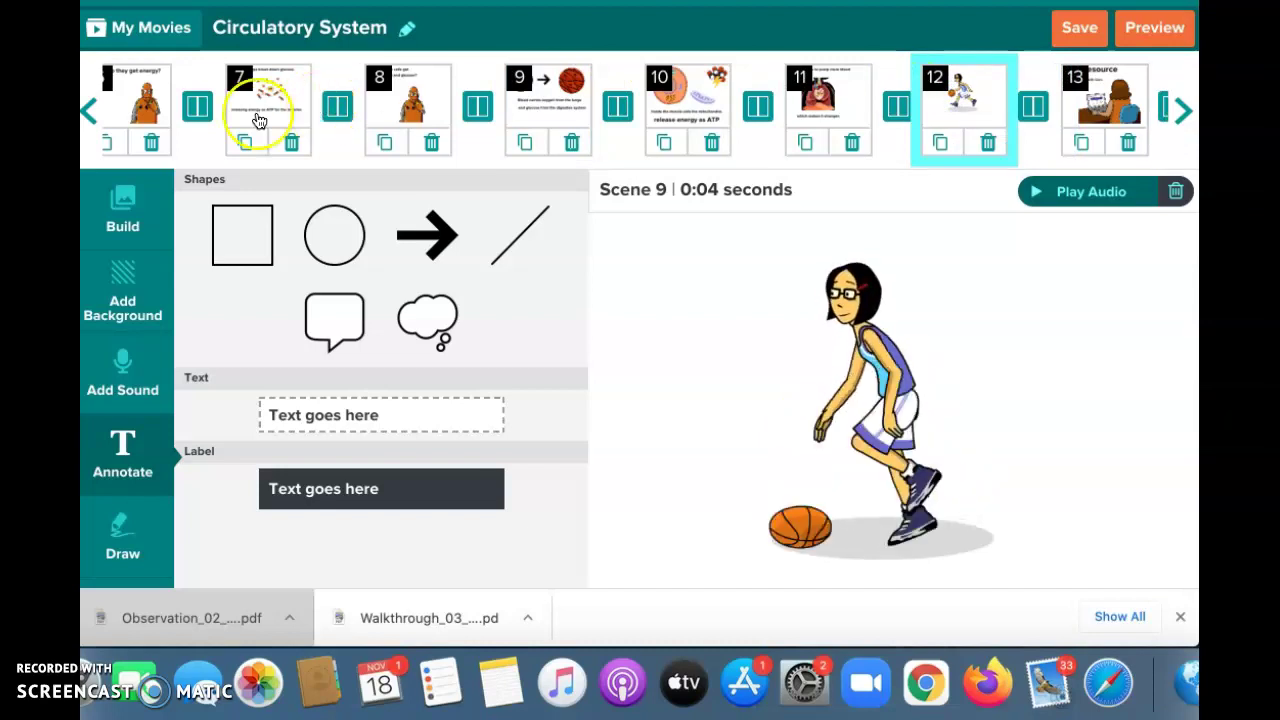
click(128, 99)
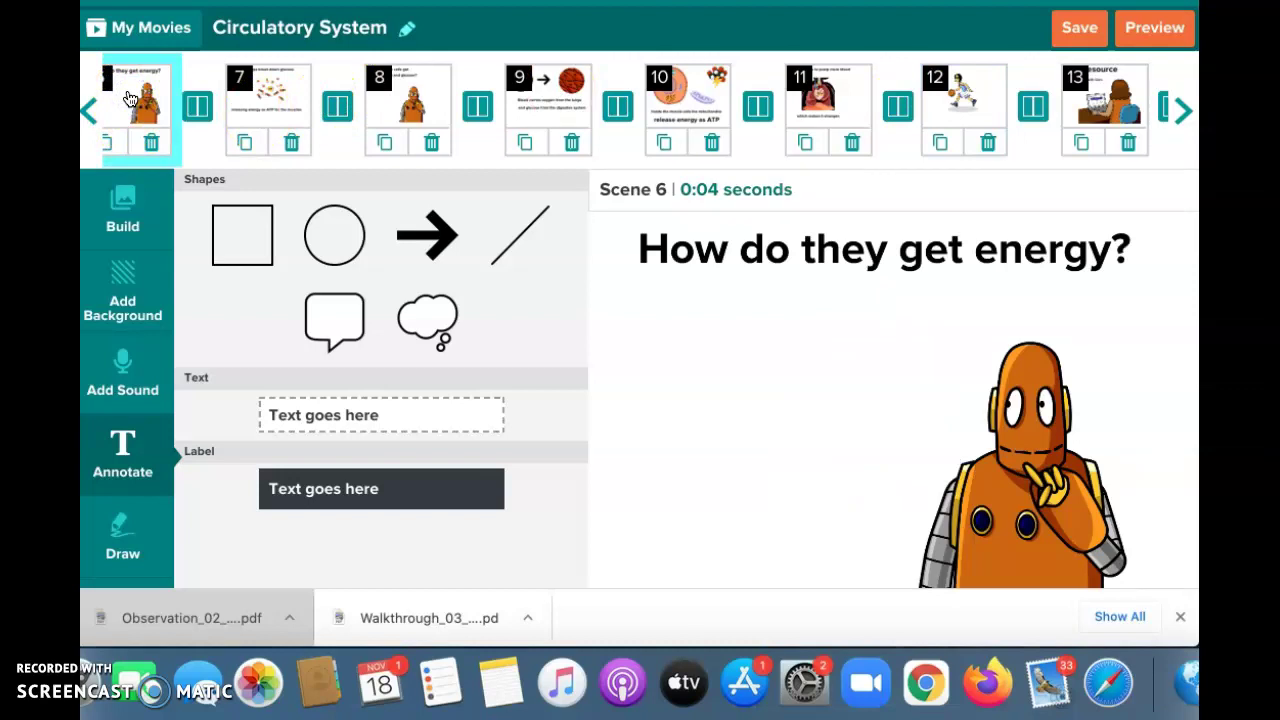
click(118, 405)
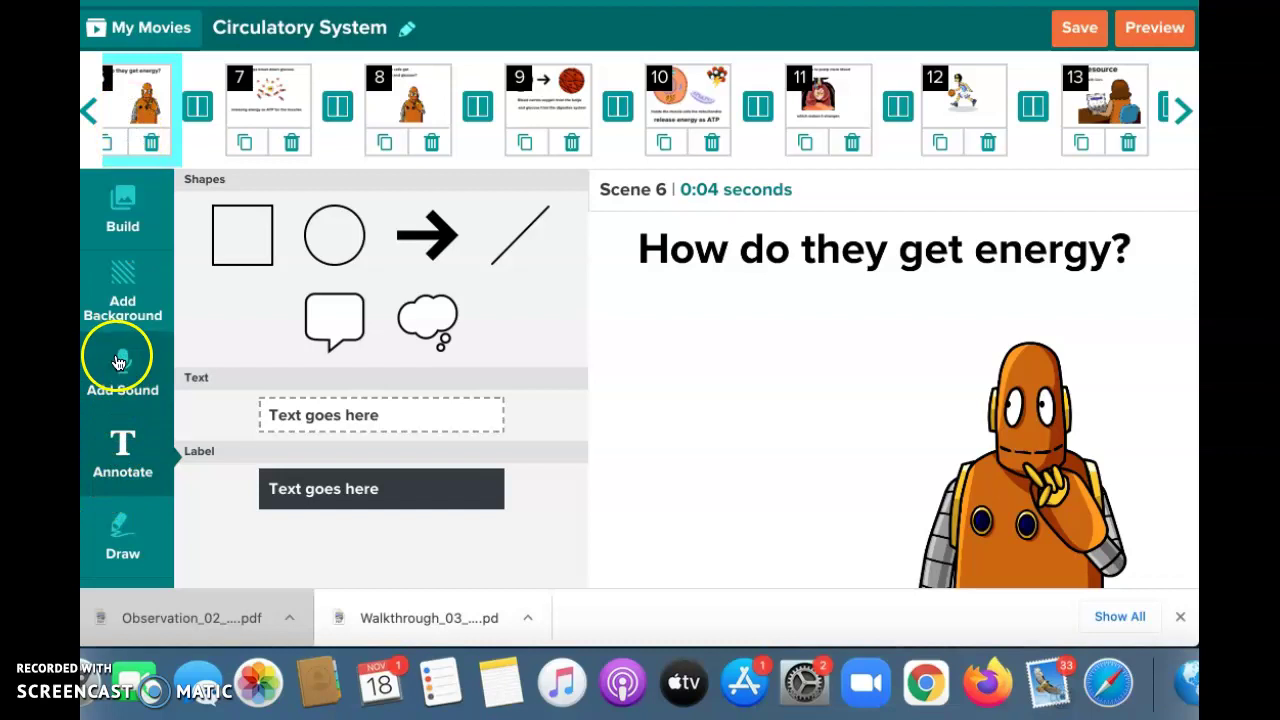
Give scene 6 a male computer-voice line 'How do muscles get their energy?', previewed and saved.
click(117, 362)
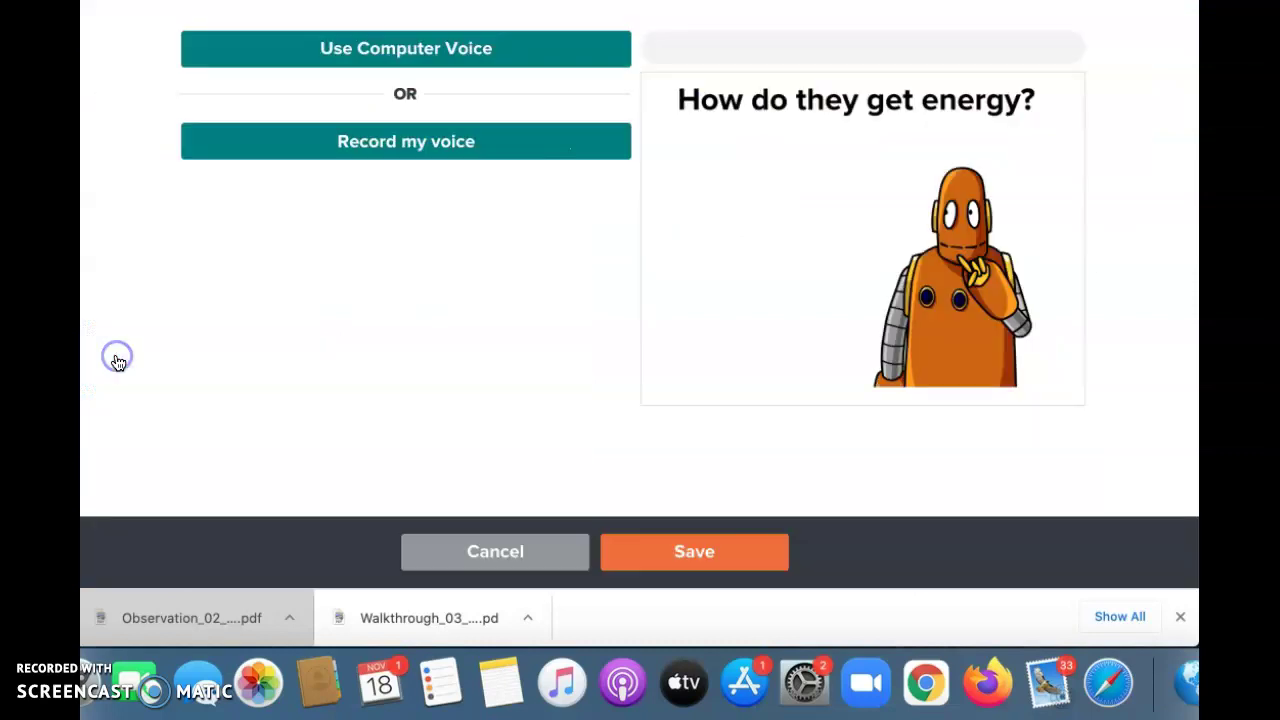
click(348, 52)
click(360, 88)
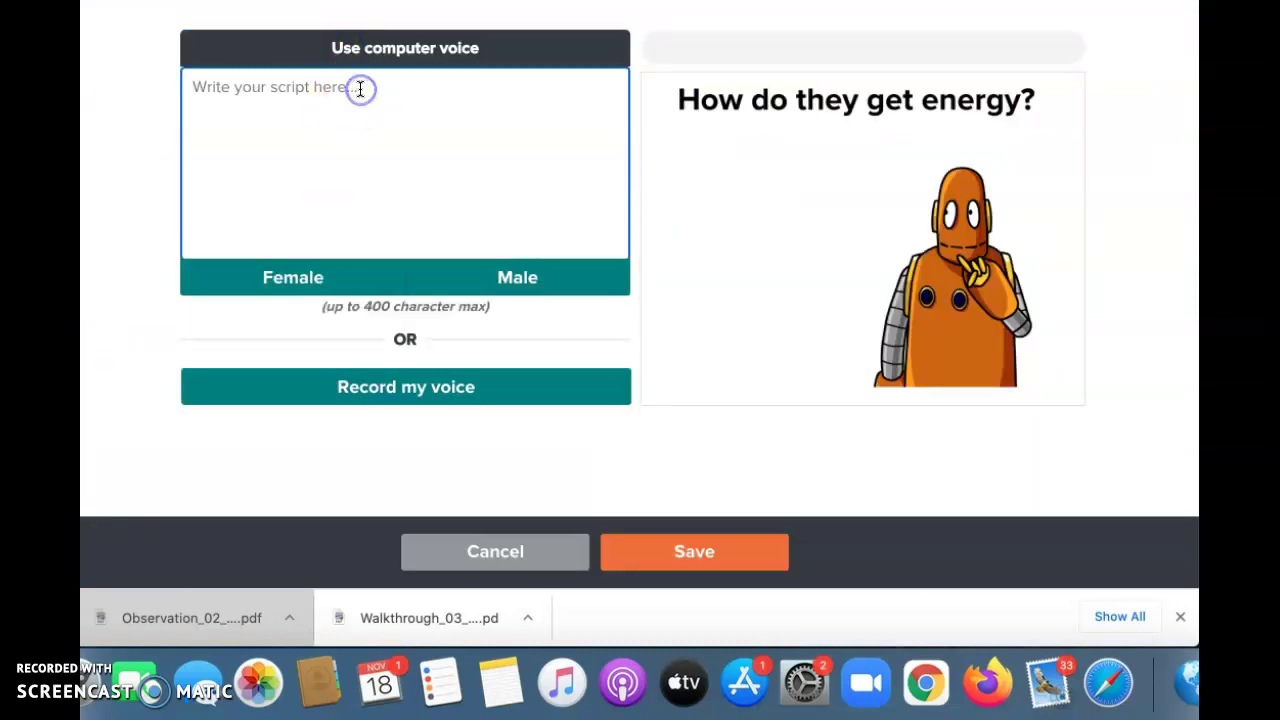
text(Ho)
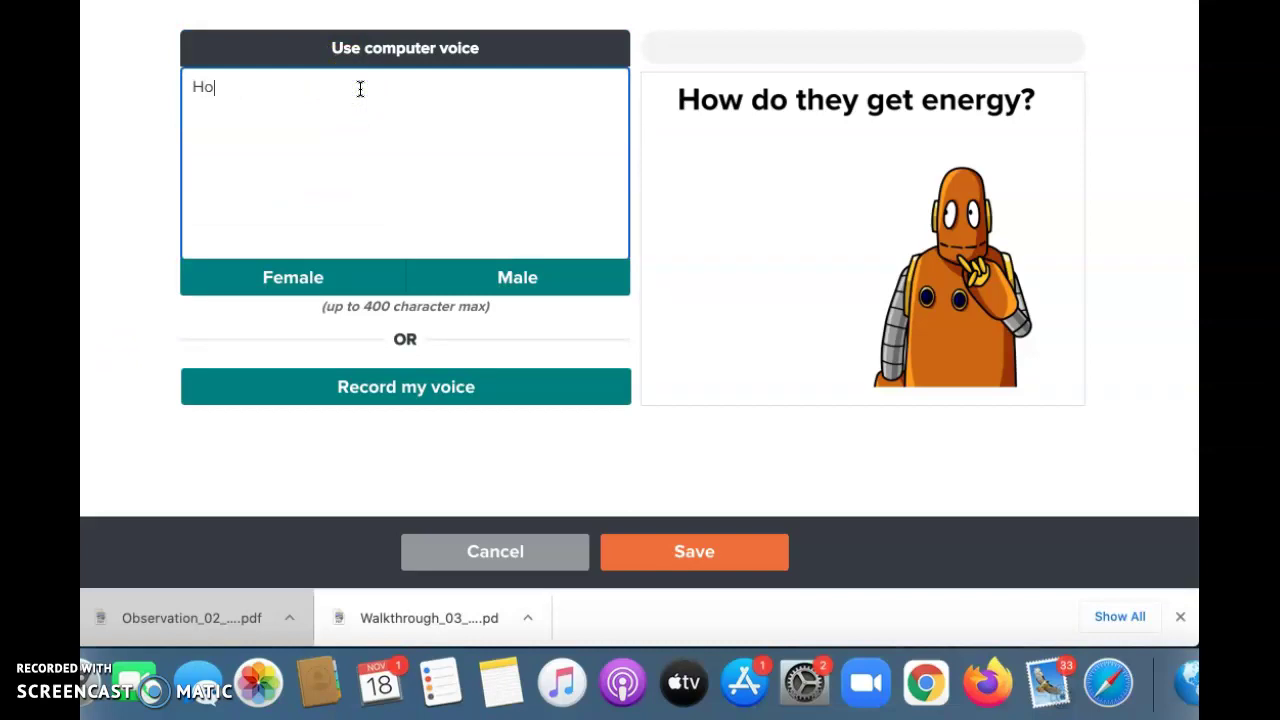
text(w do muscles get their energy?)
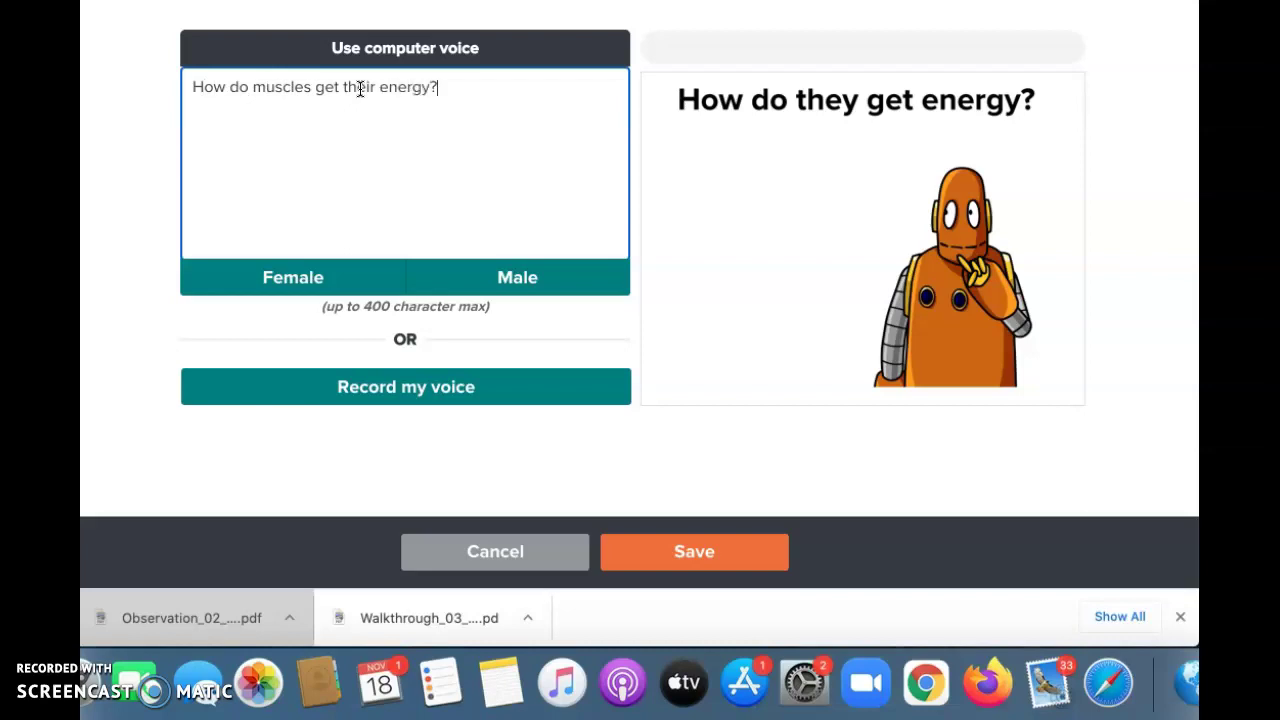
click(290, 272)
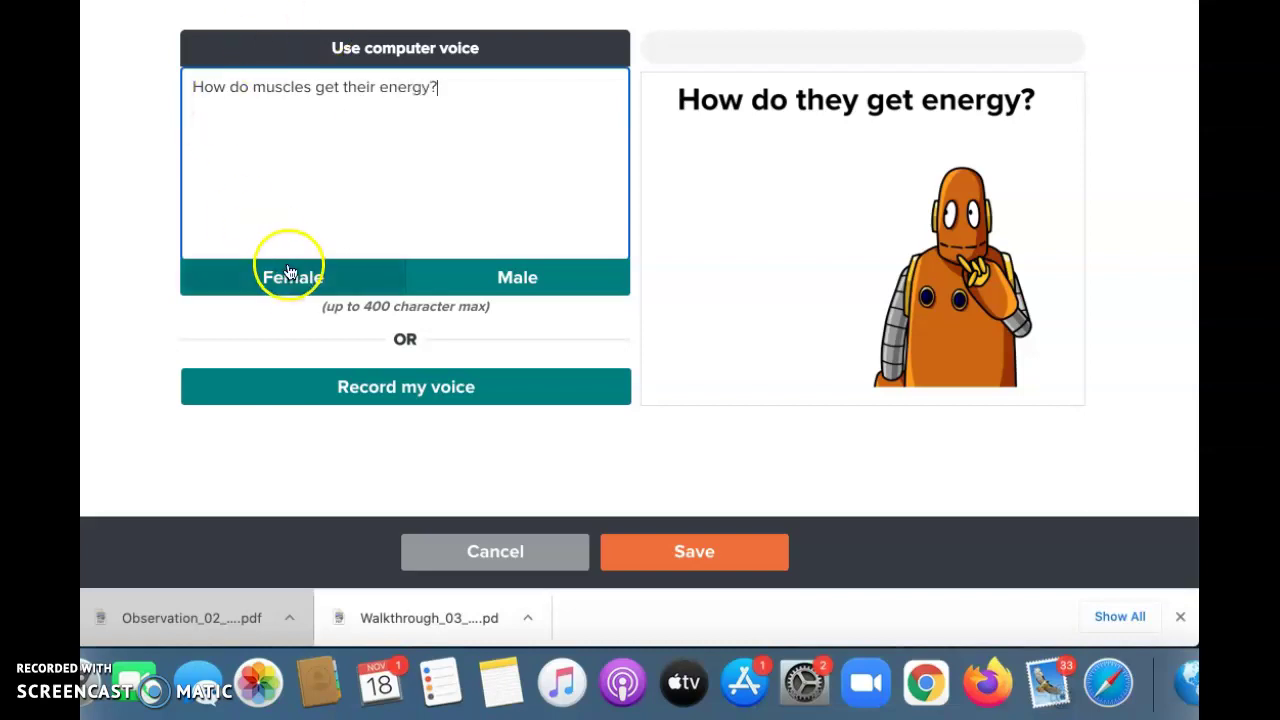
click(483, 286)
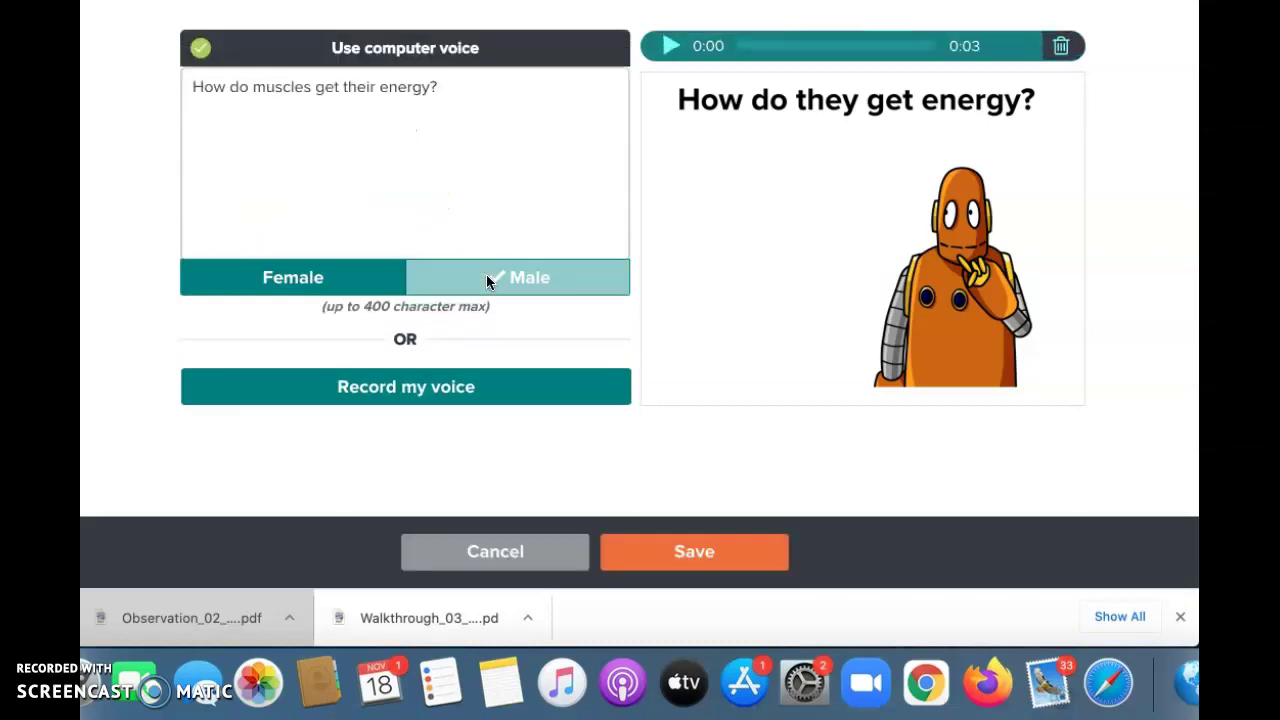
click(666, 46)
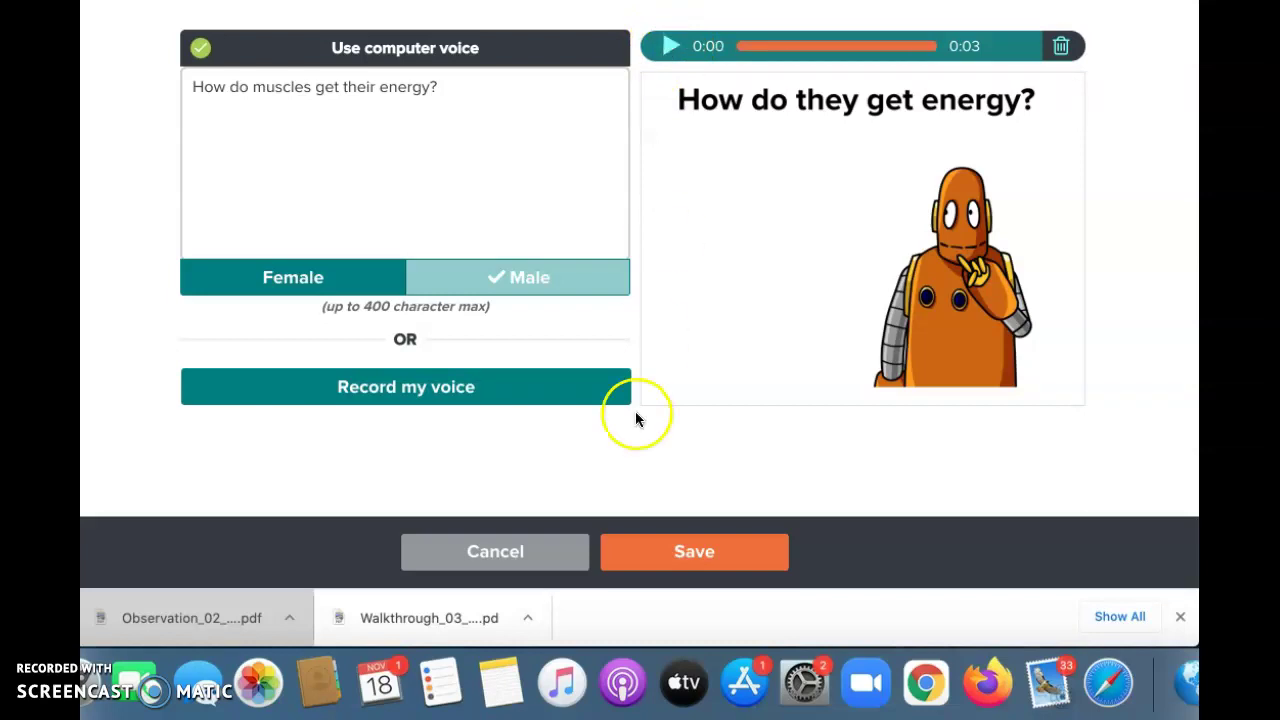
click(675, 553)
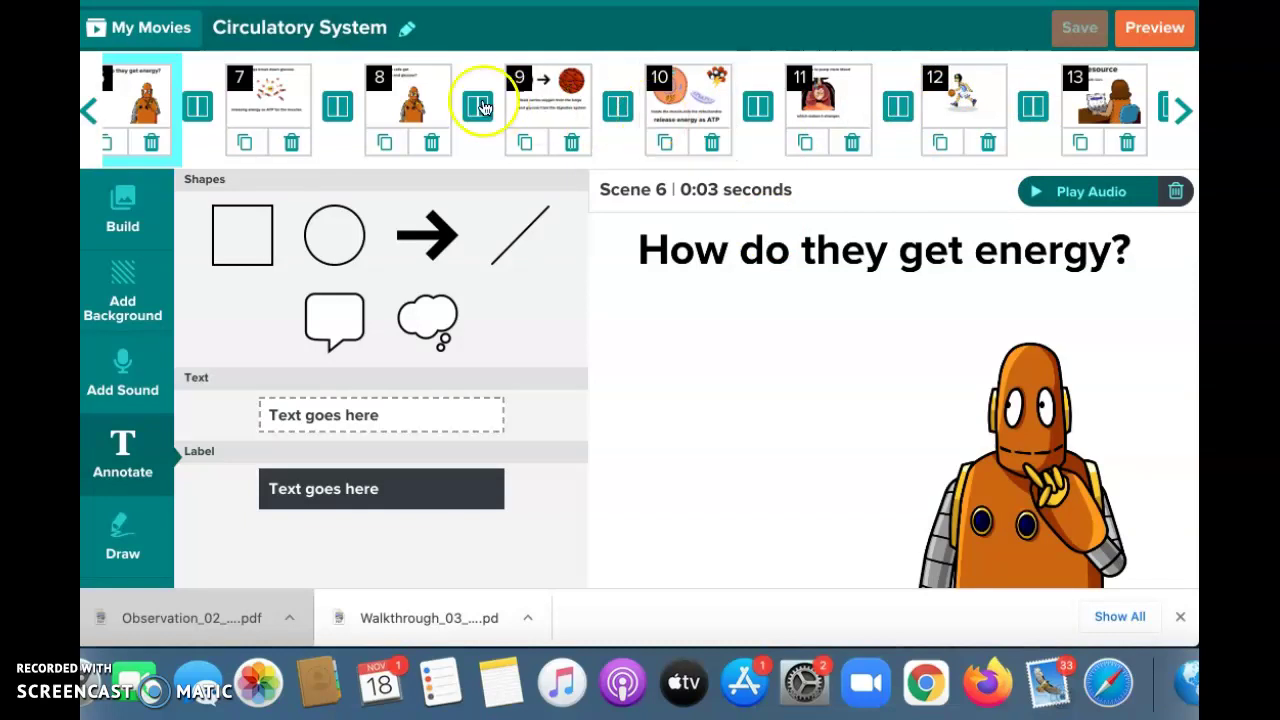
Try adding a second arrow to scene 9, delete it, then open scene 13.
click(387, 101)
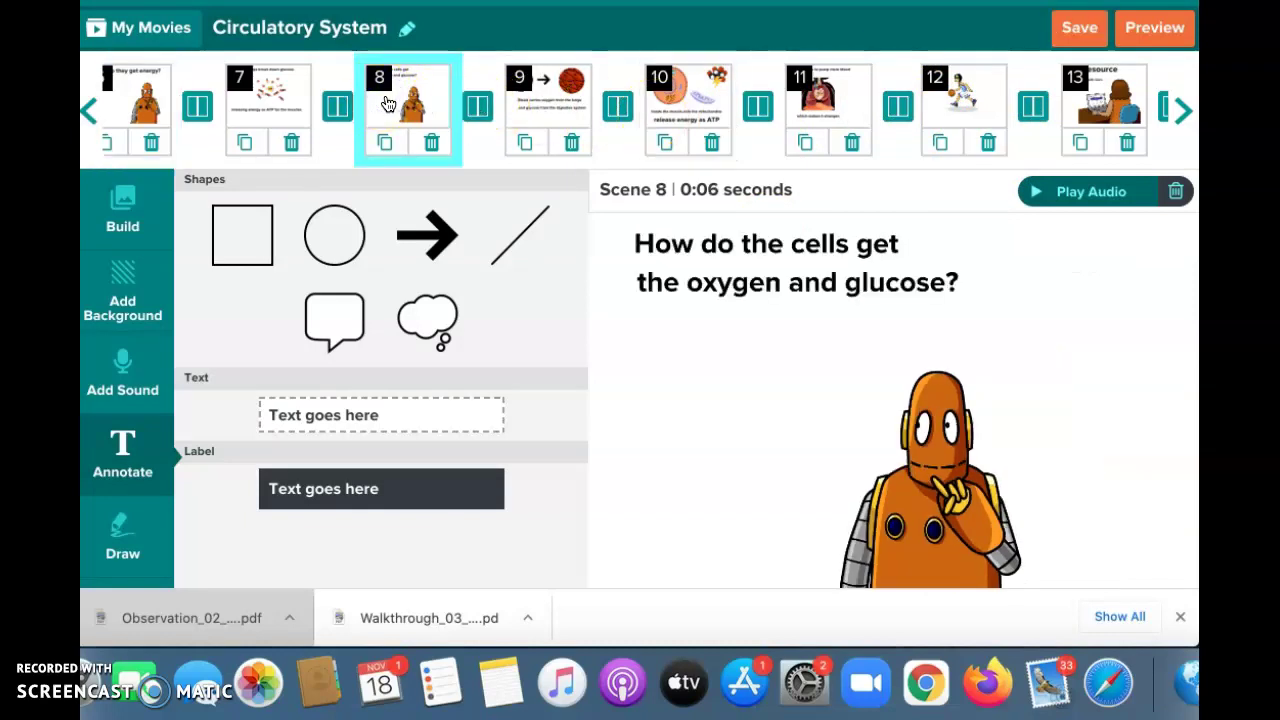
click(556, 105)
click(855, 295)
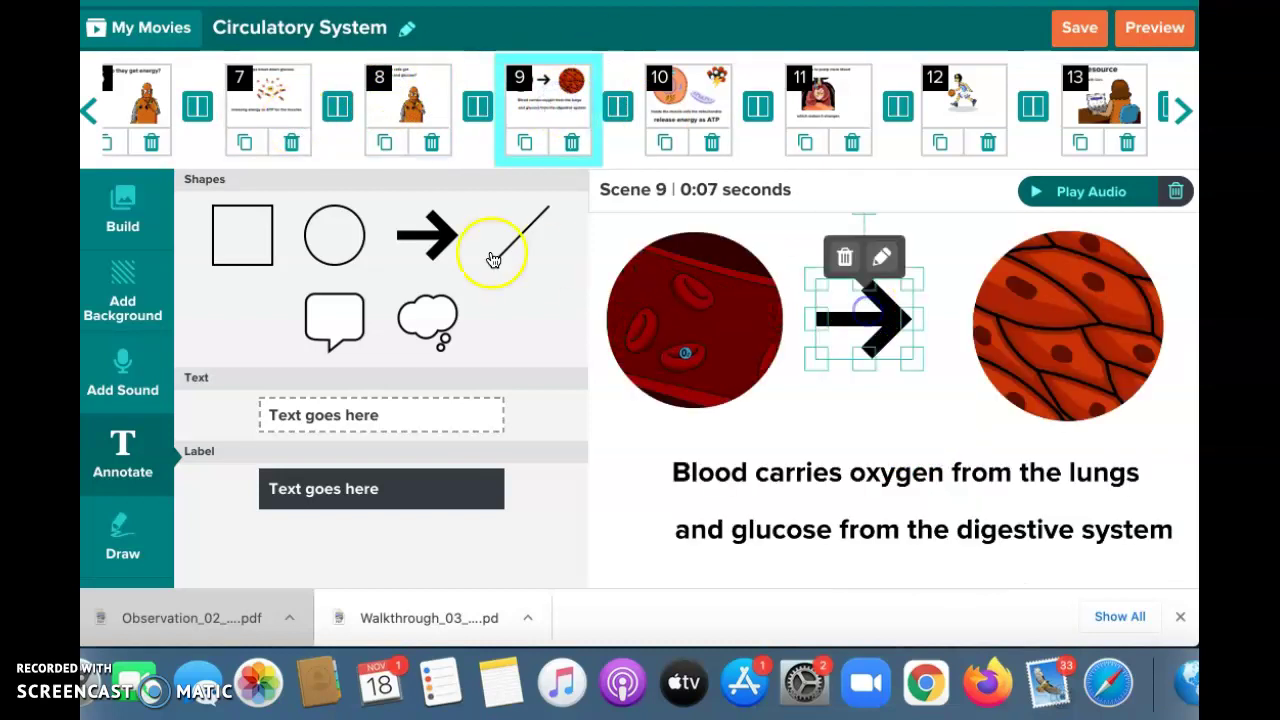
click(425, 228)
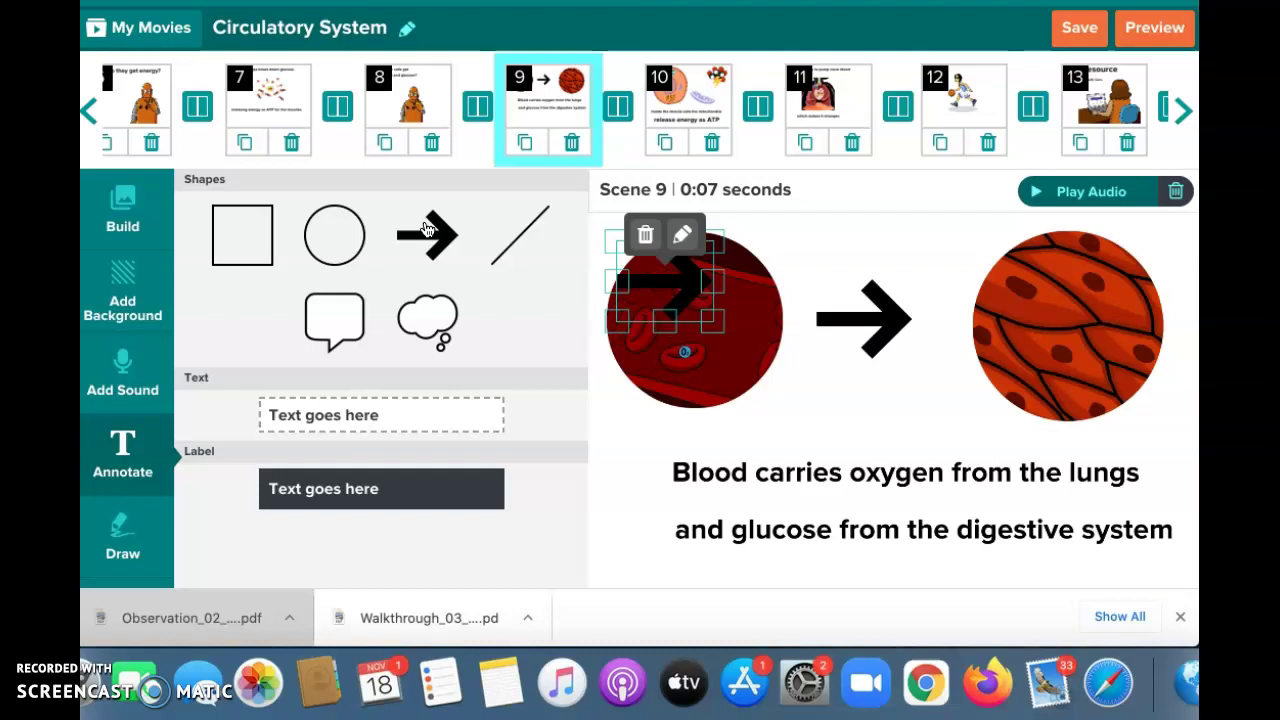
key(Delete)
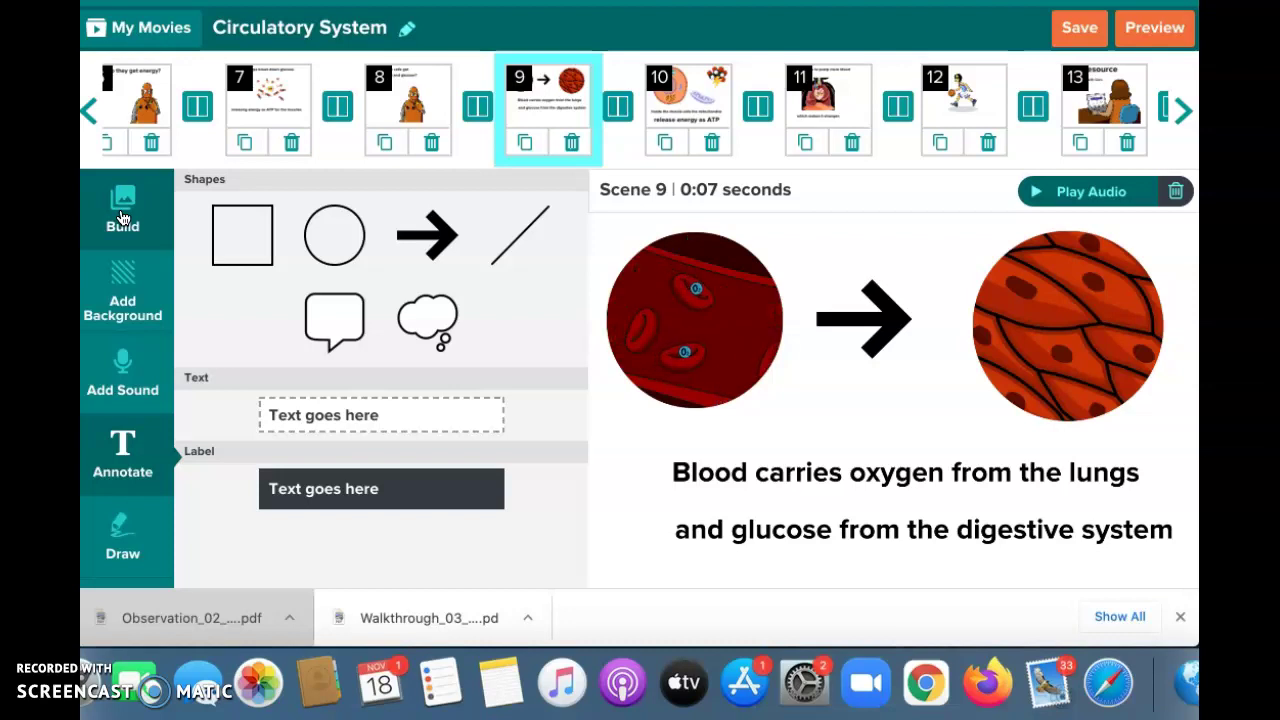
click(798, 200)
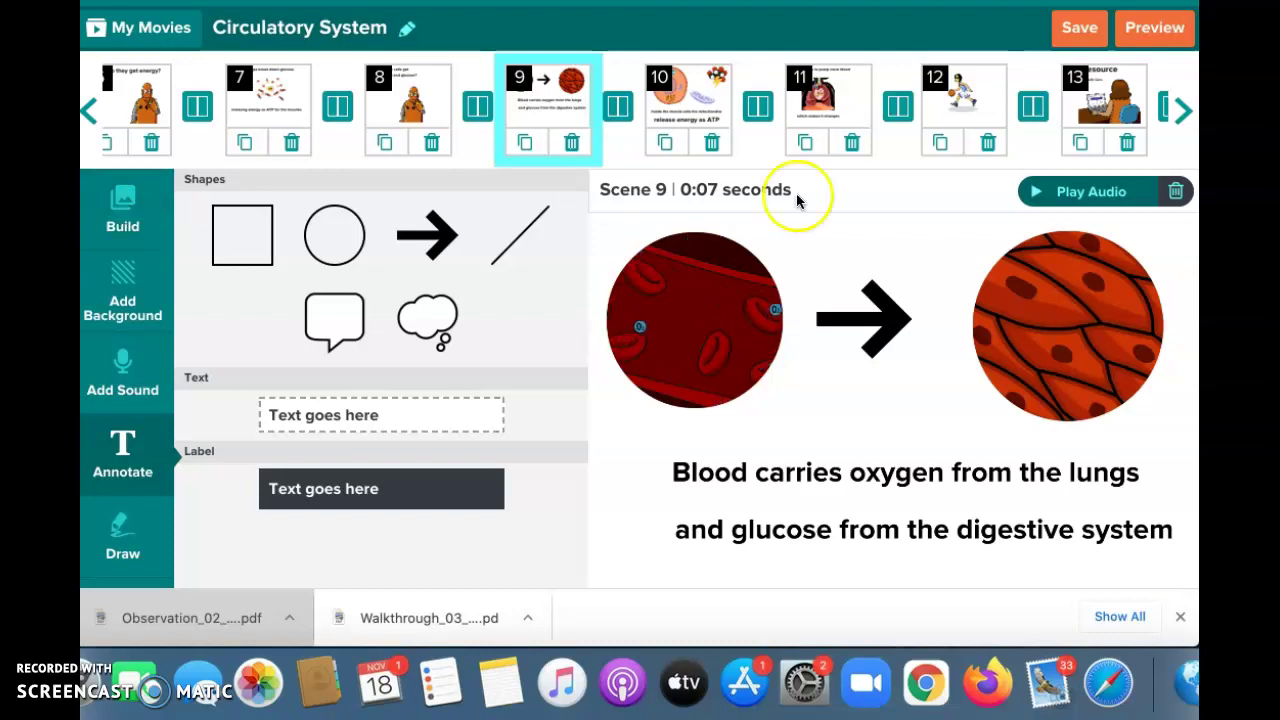
click(1124, 87)
Select scene 13's Stanford Health Care citation and save the movie.
click(997, 171)
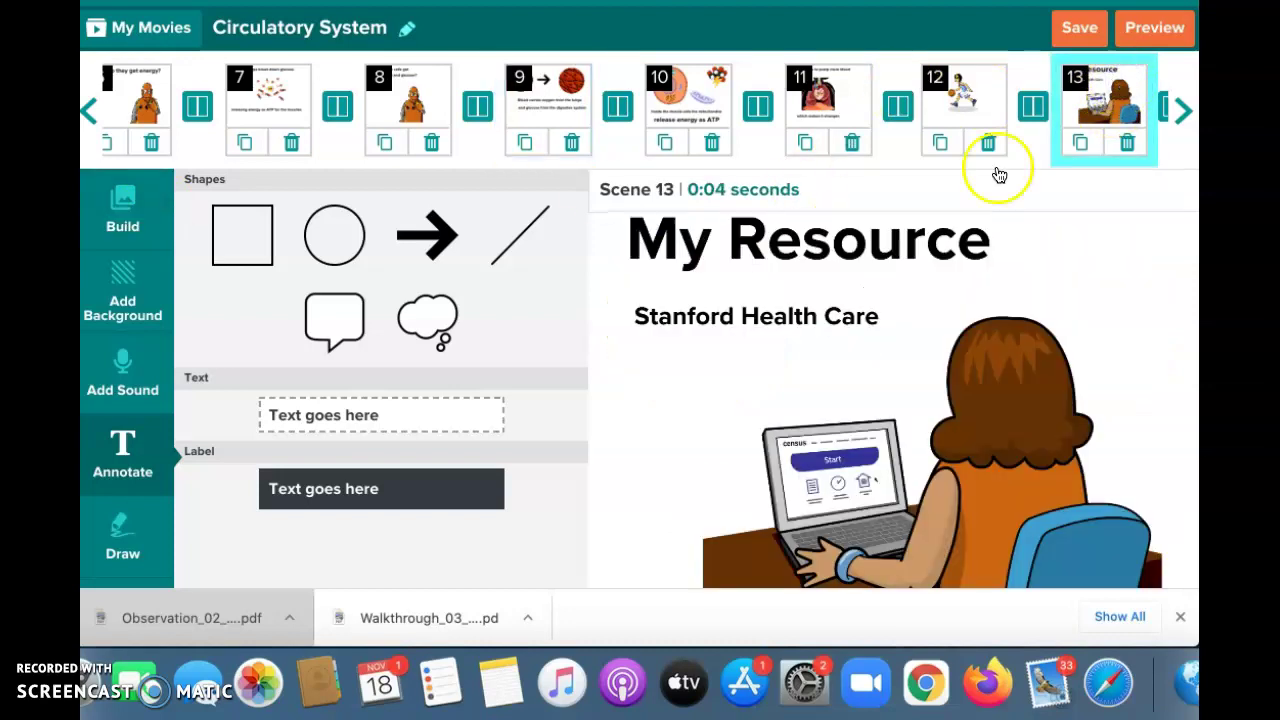
click(831, 295)
click(821, 316)
click(821, 316)
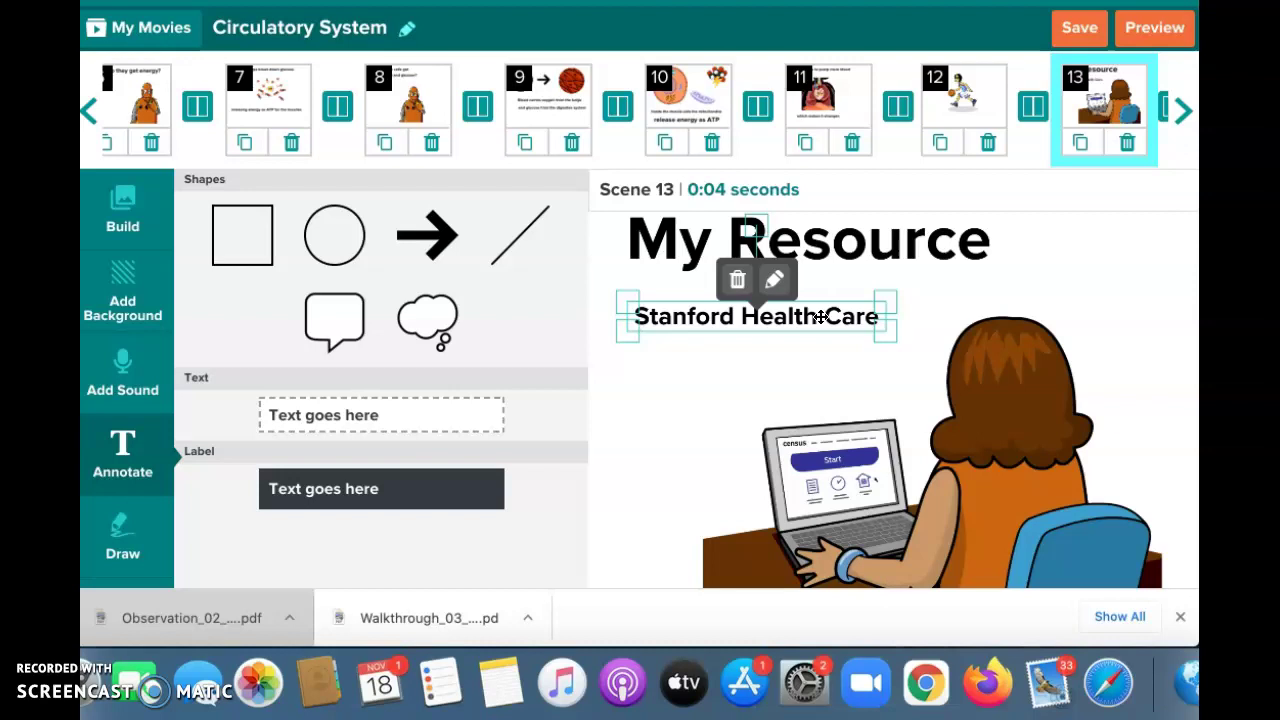
click(1075, 33)
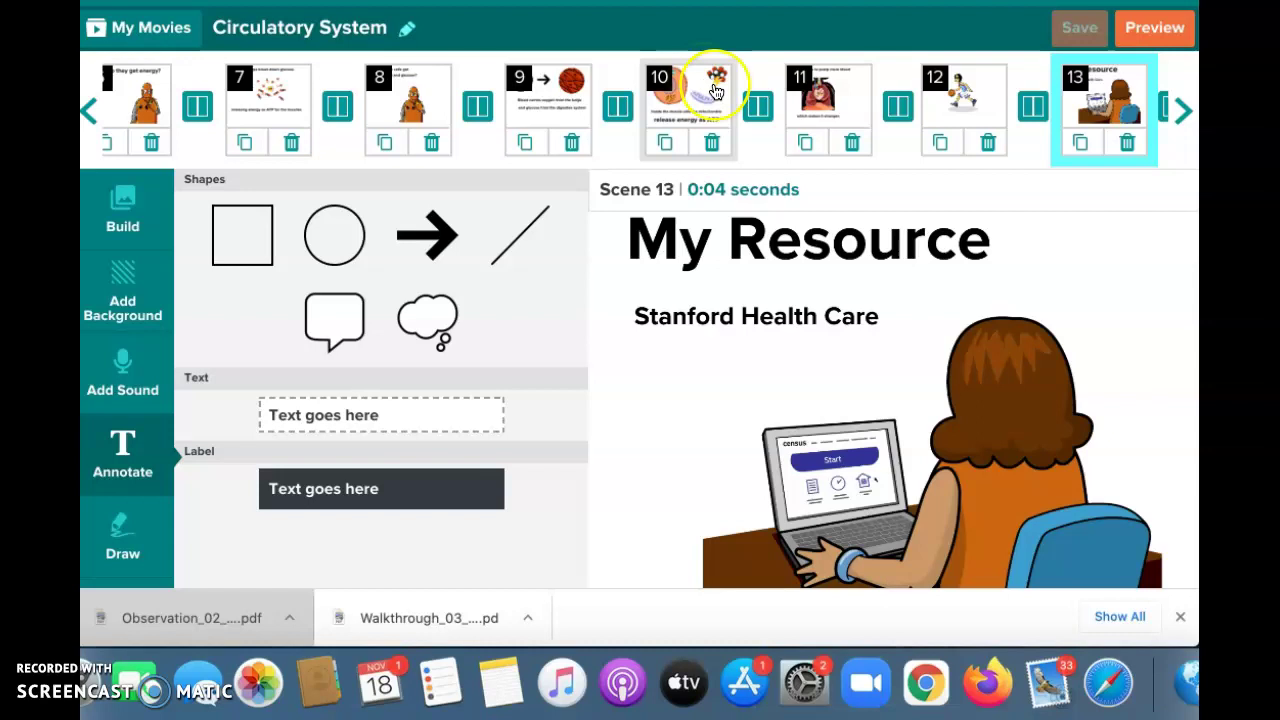
scroll(705, 85, left, 5)
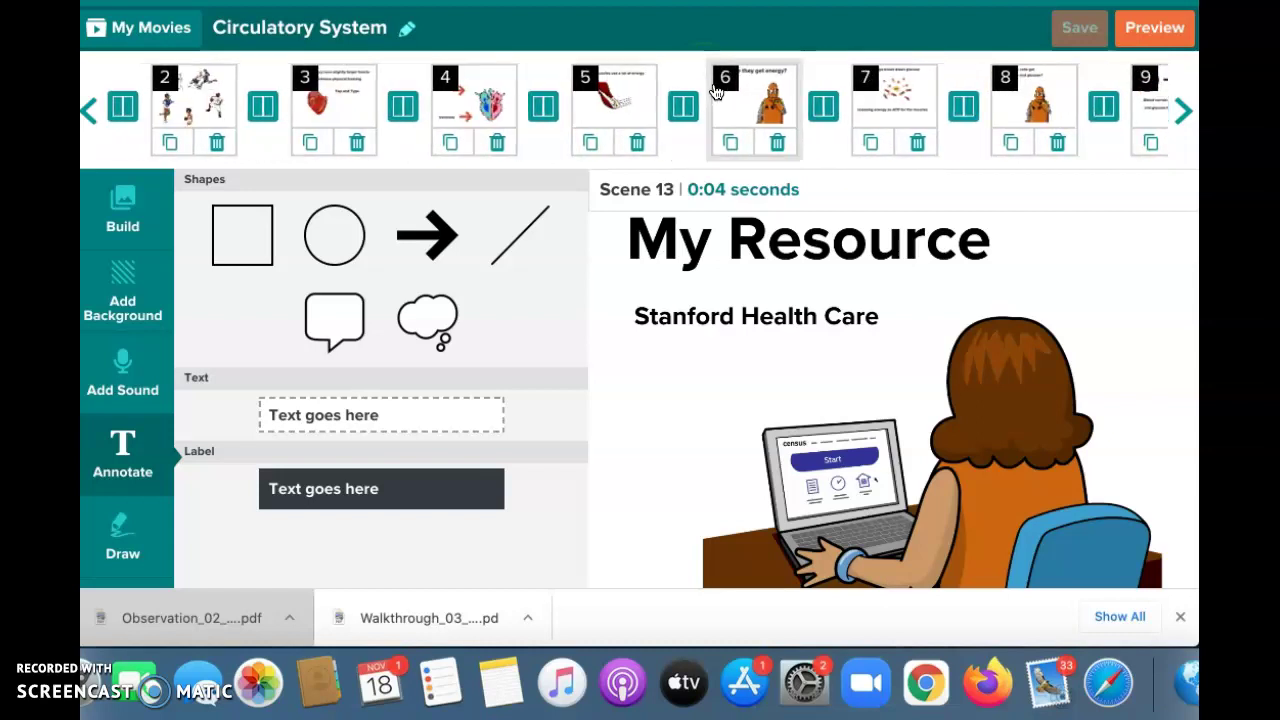
scroll(714, 90, left, 2)
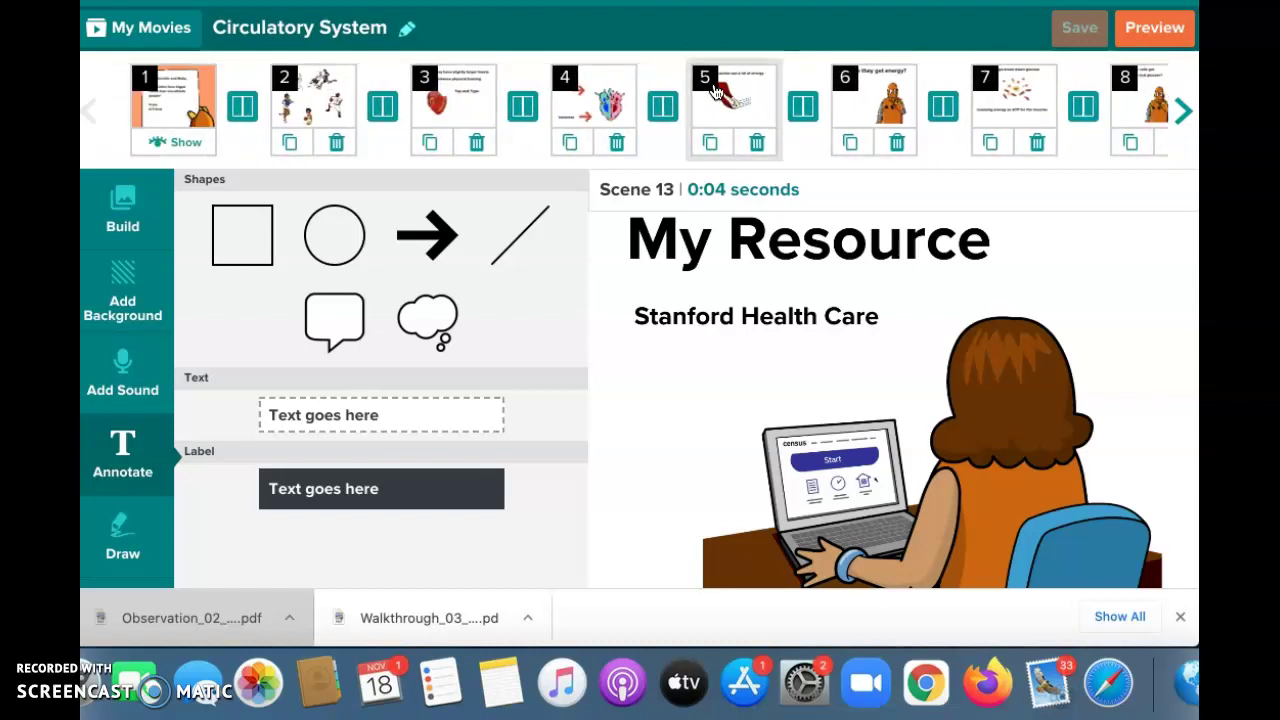
click(708, 100)
scroll(705, 108, right, 8)
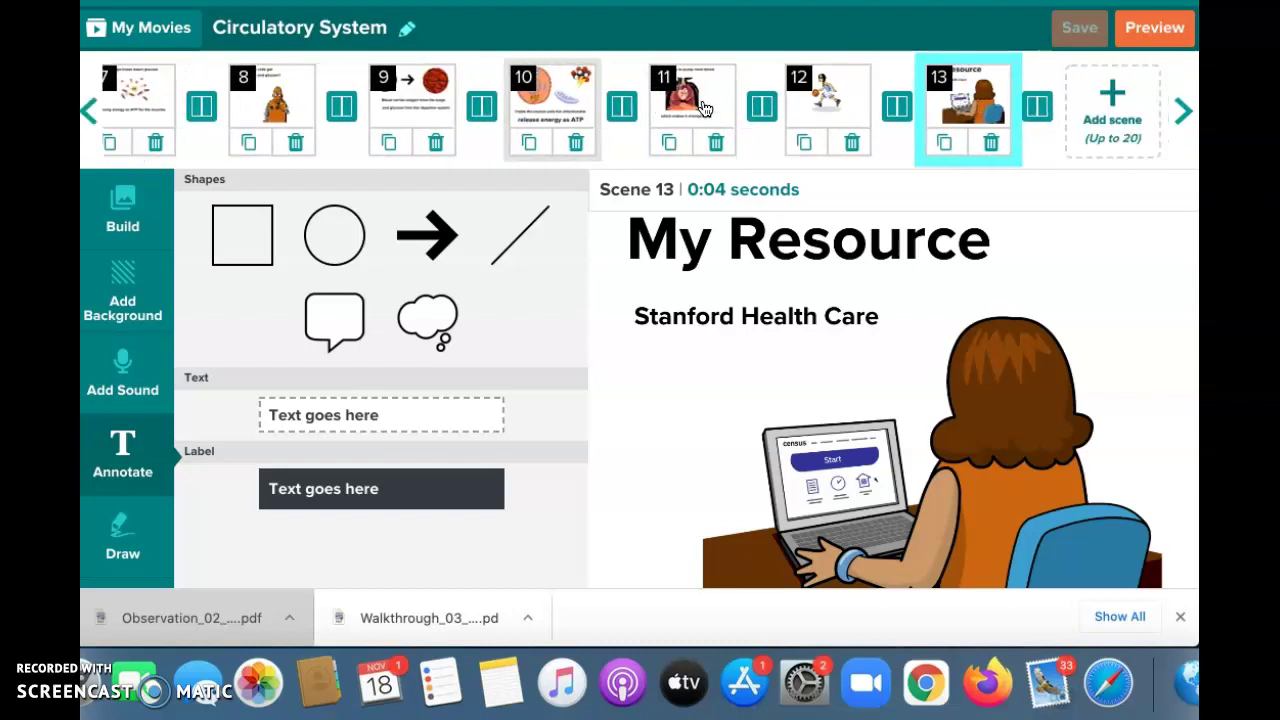
scroll(705, 108, left, 8)
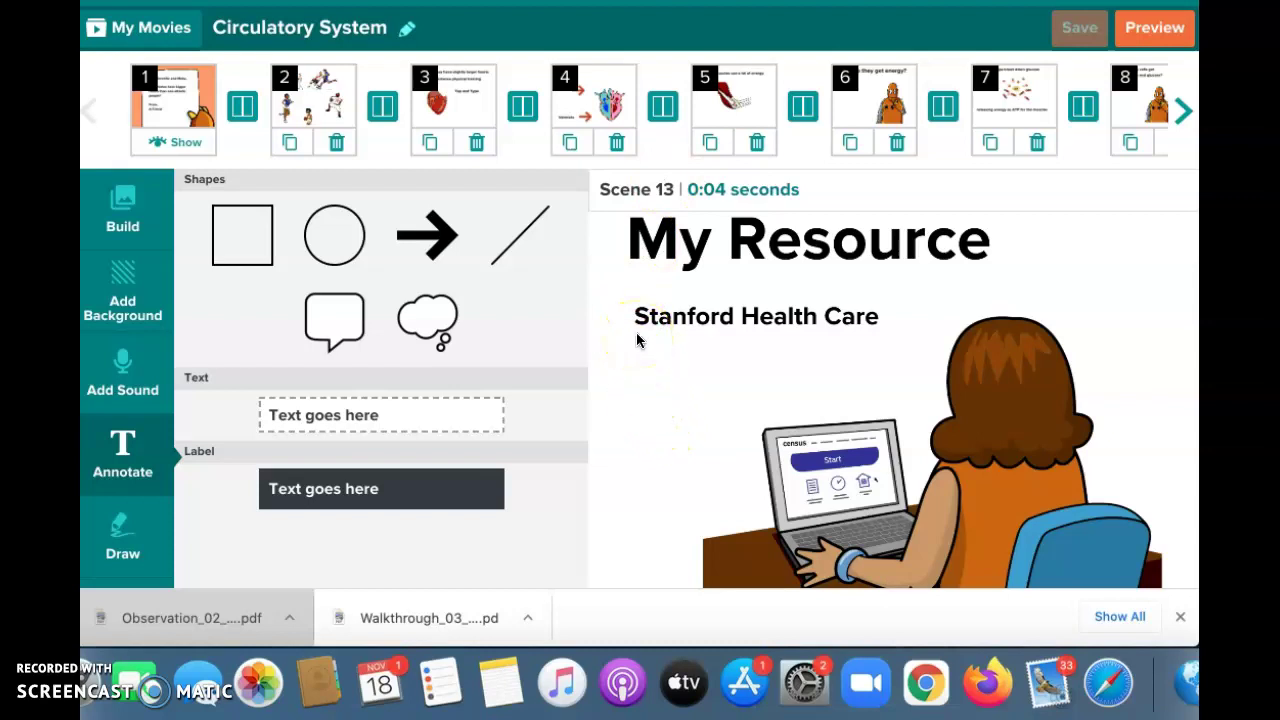
click(155, 32)
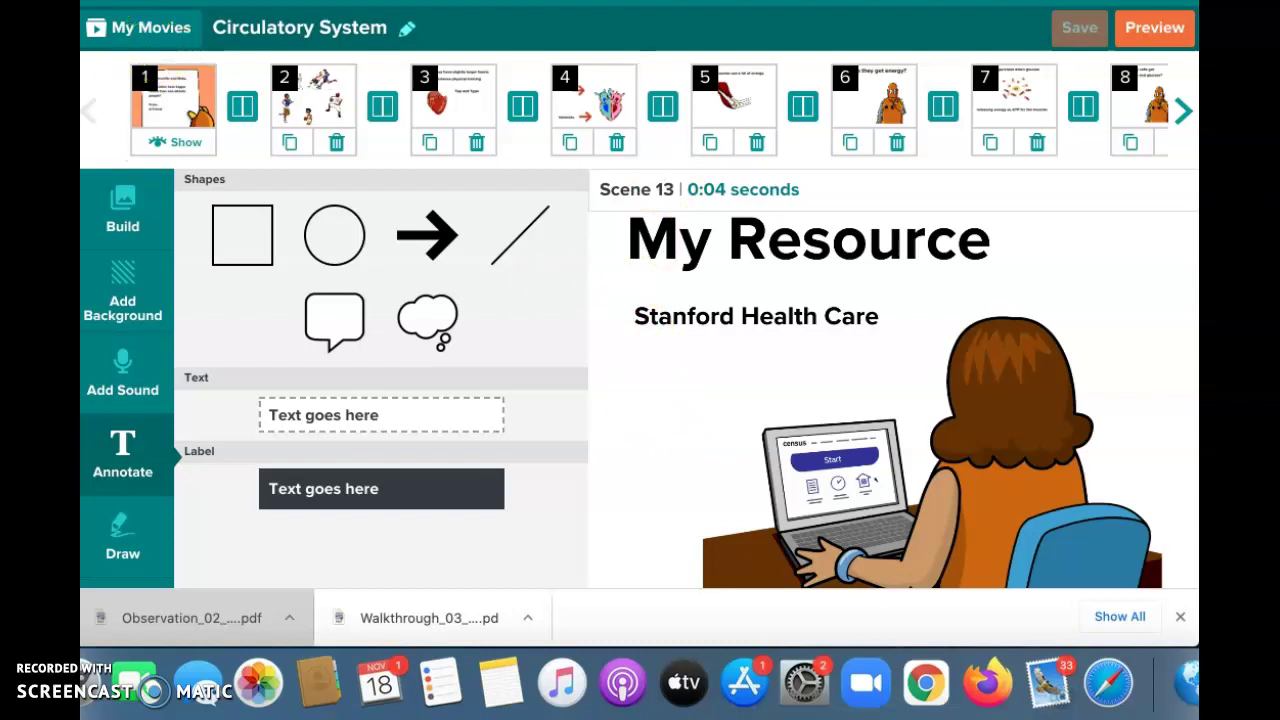